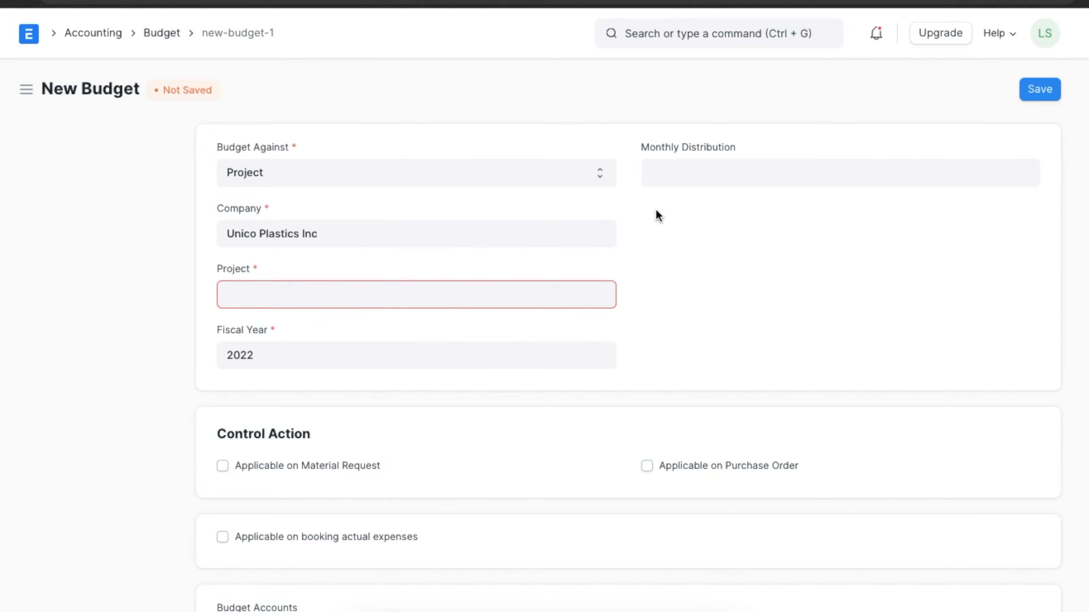
- Set the new budget's project to PROJ-0007 and its monthly distribution to Equal Monthly Distribution
left_click(535, 300)
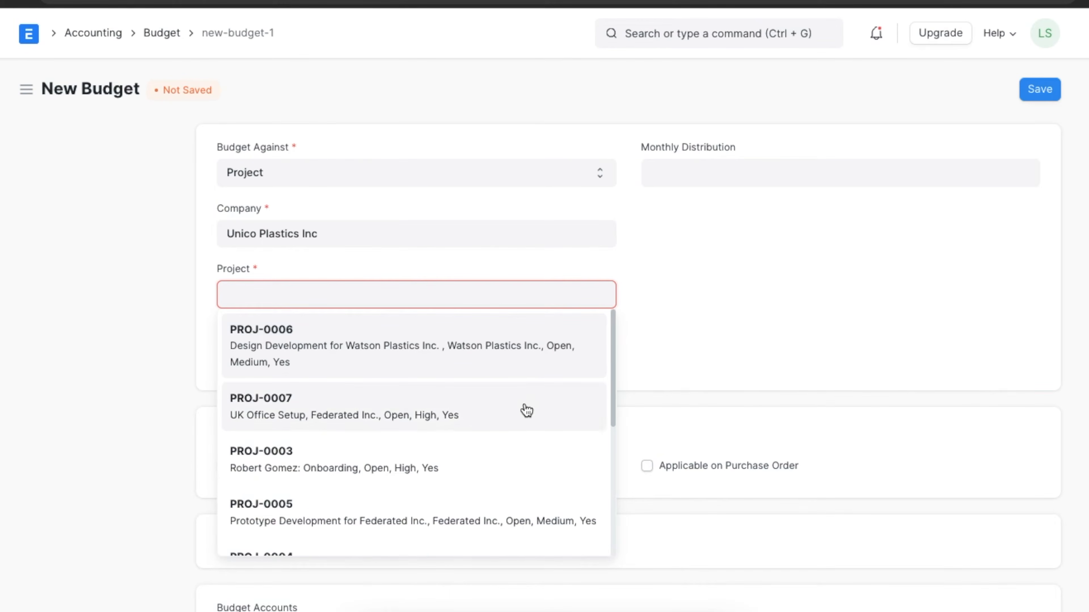
left_click(449, 415)
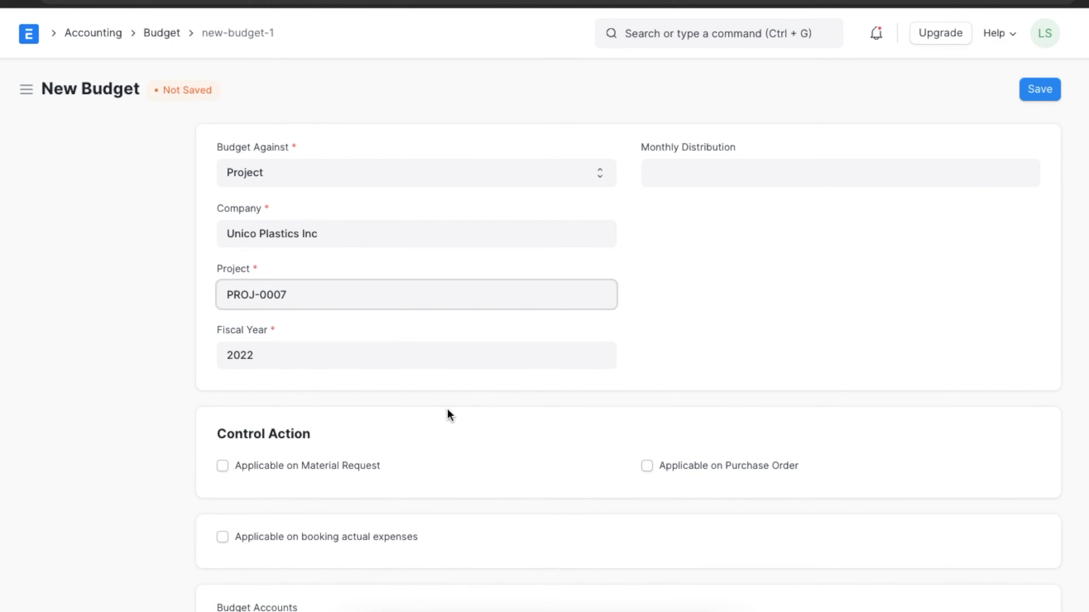
left_click(692, 173)
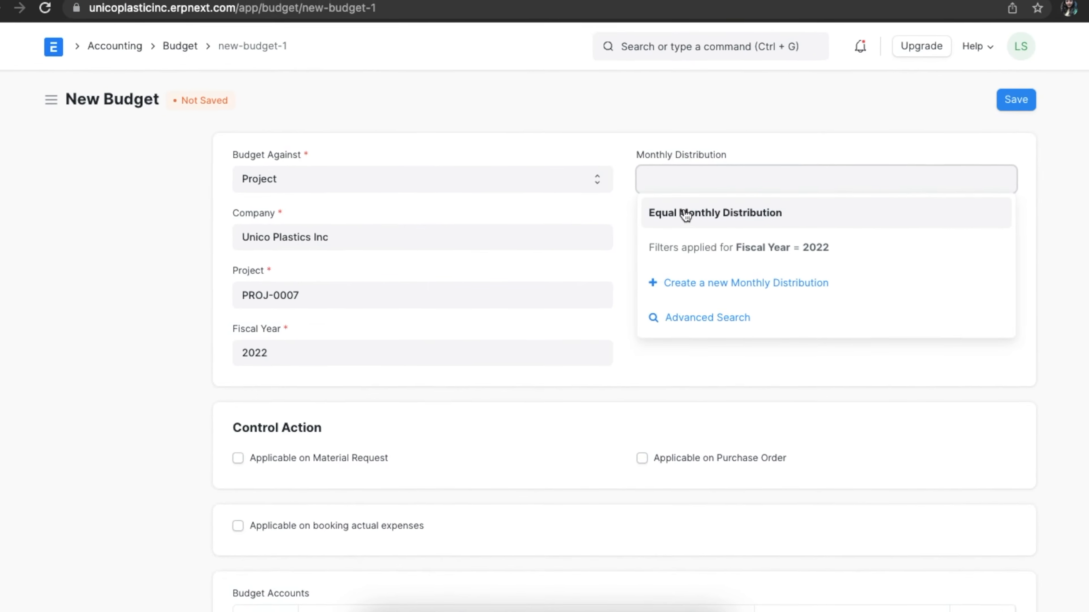
left_click(685, 211)
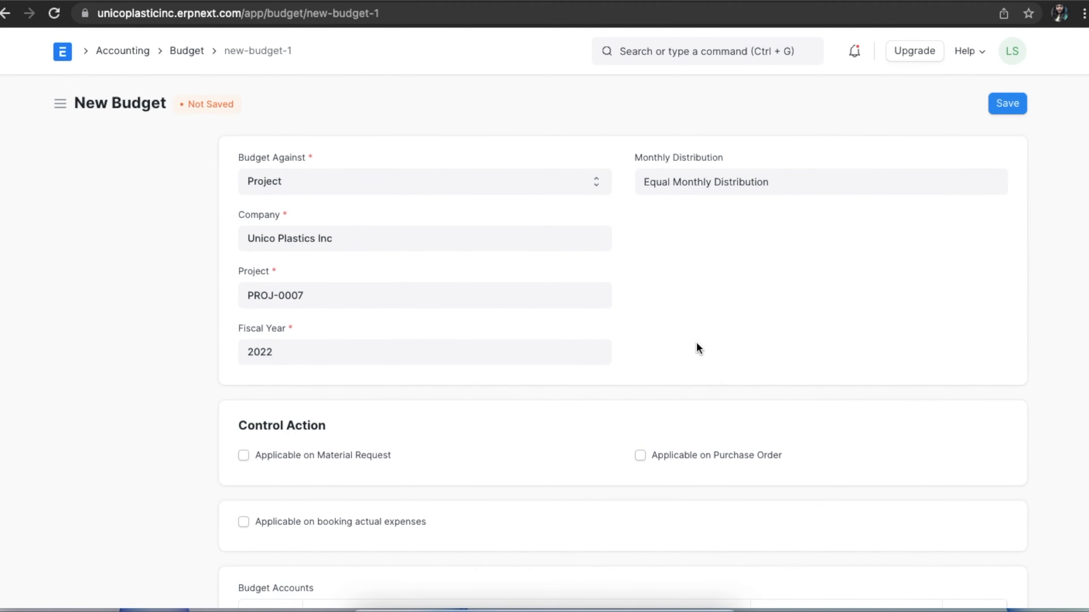
- Make the budget applicable on material requests, purchase orders and booking actual expenses, keeping Warn for the accumulated monthly budget exceeded on actual
scroll(464, 443, "down", 3)
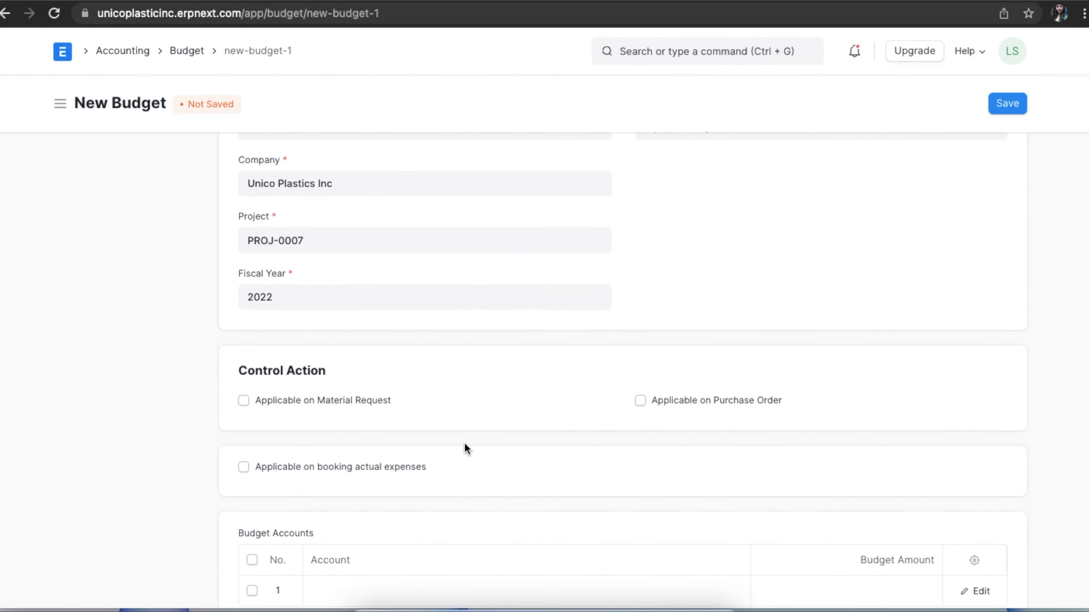
scroll(464, 443, "down", 1)
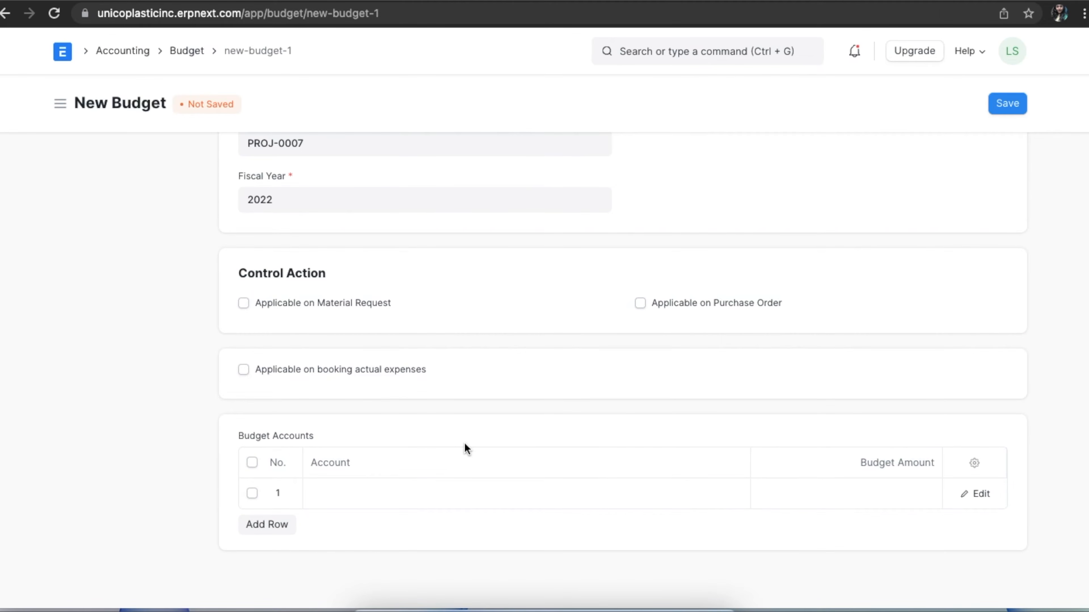
left_click(244, 303)
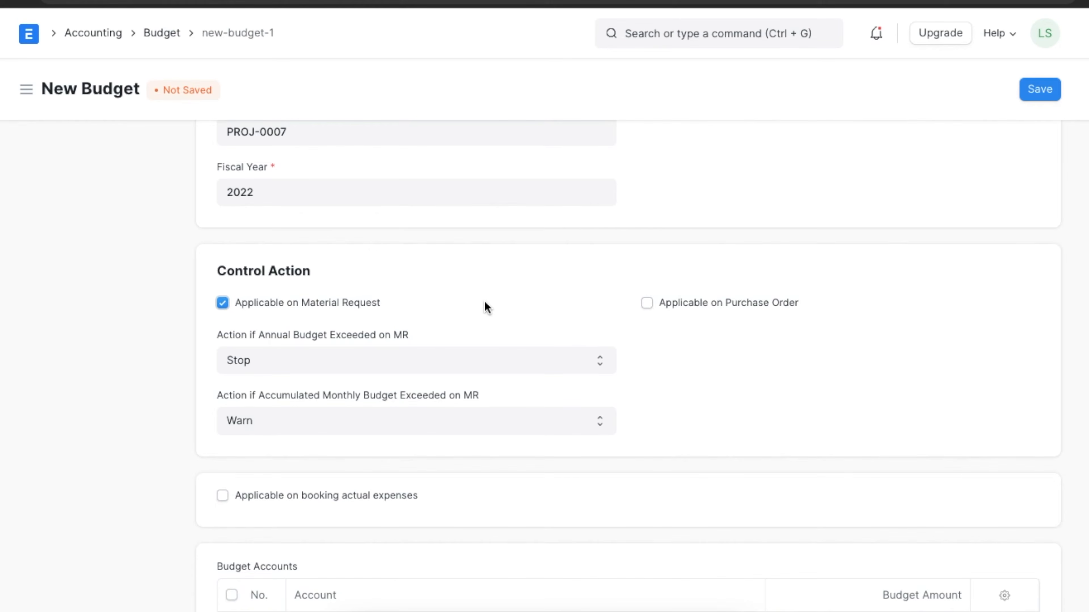
left_click(647, 304)
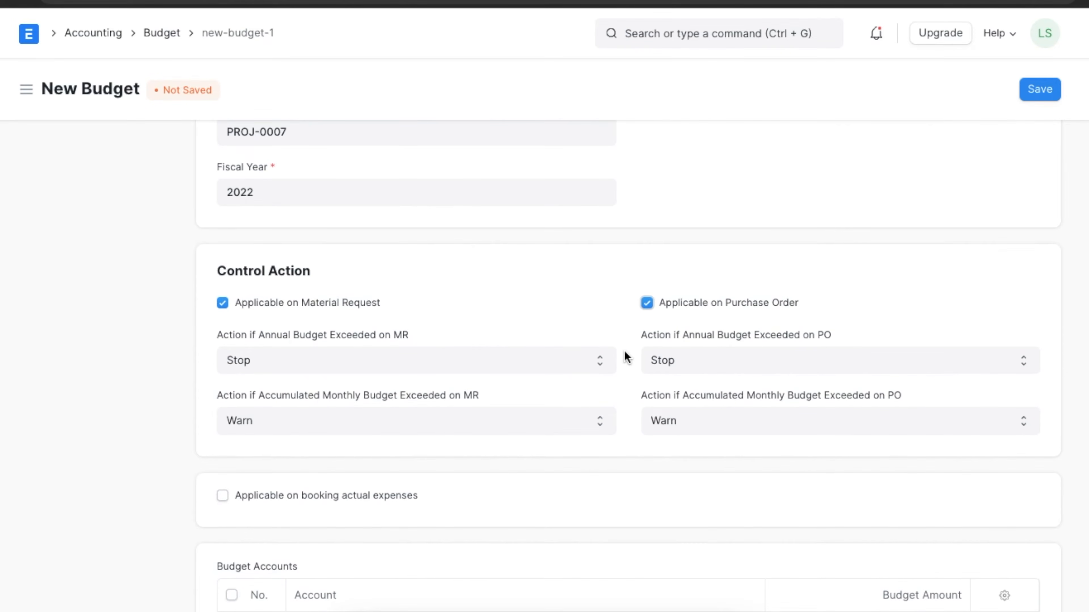
scroll(625, 352, "down", 3)
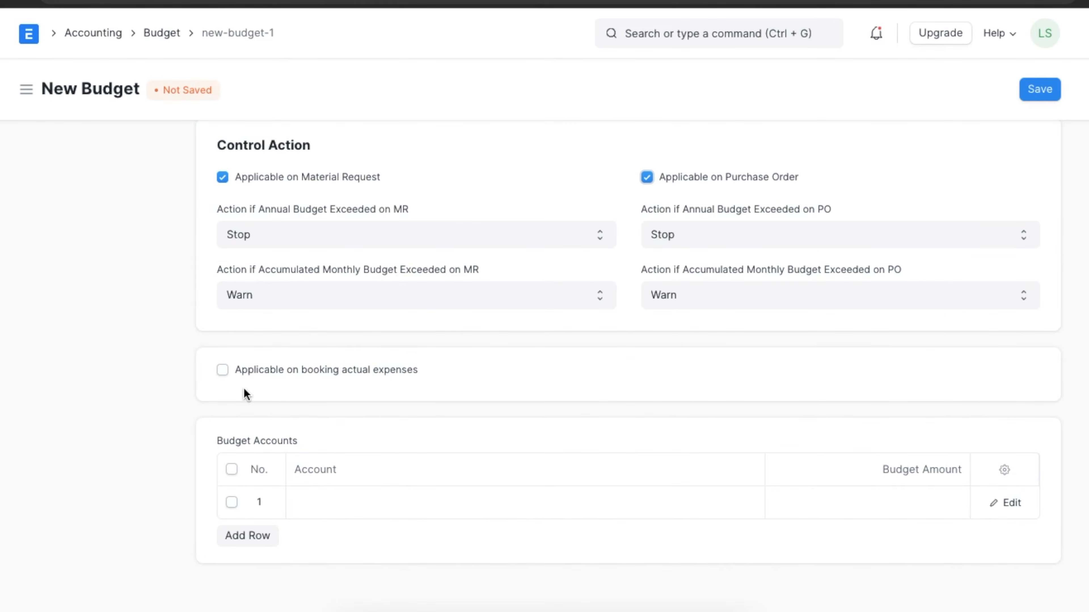
left_click(223, 370)
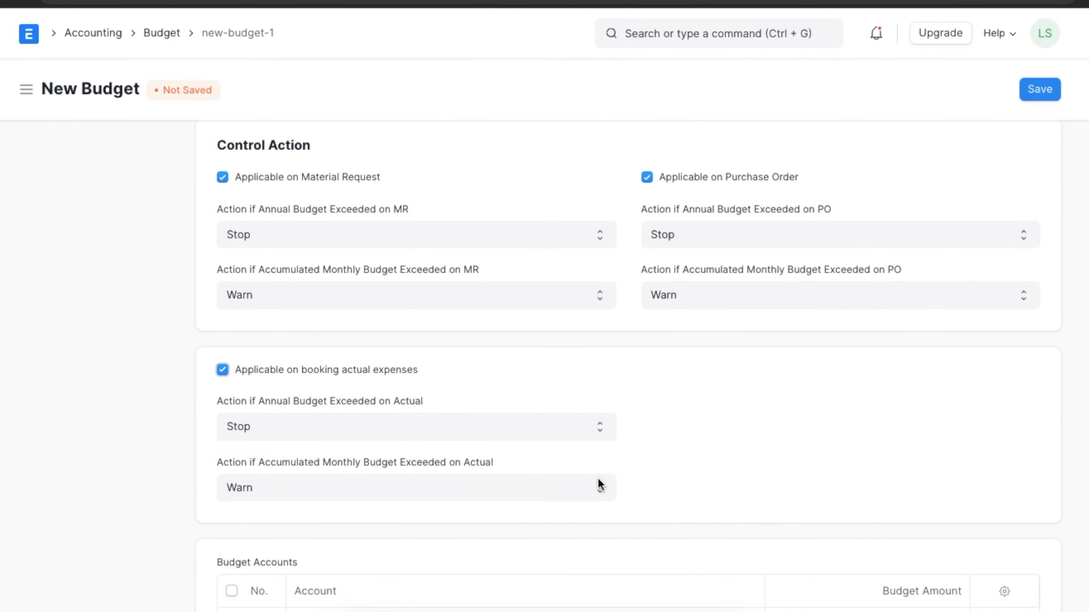
left_click(600, 480)
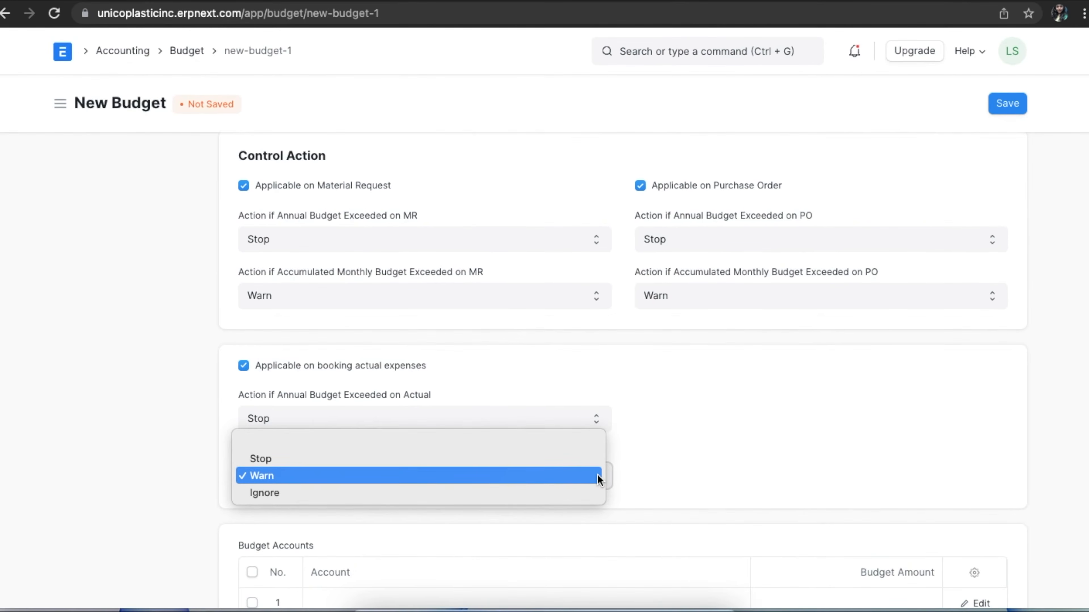
left_click(642, 474)
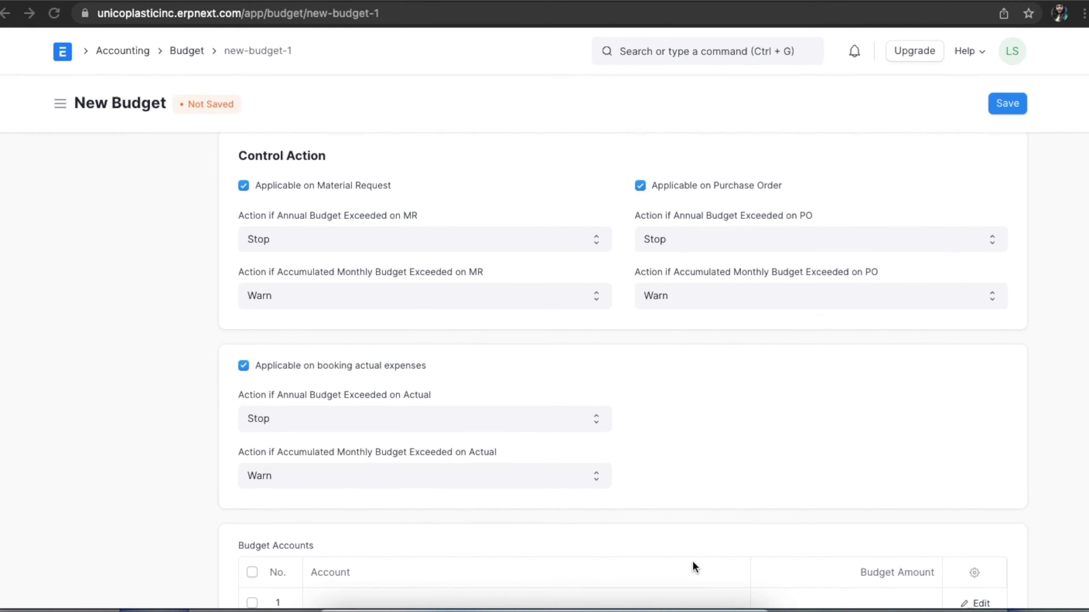
- Fill the first budget account row with Administrative Expenses - UPI and a budget amount of 120000
scroll(692, 561, "down", 3)
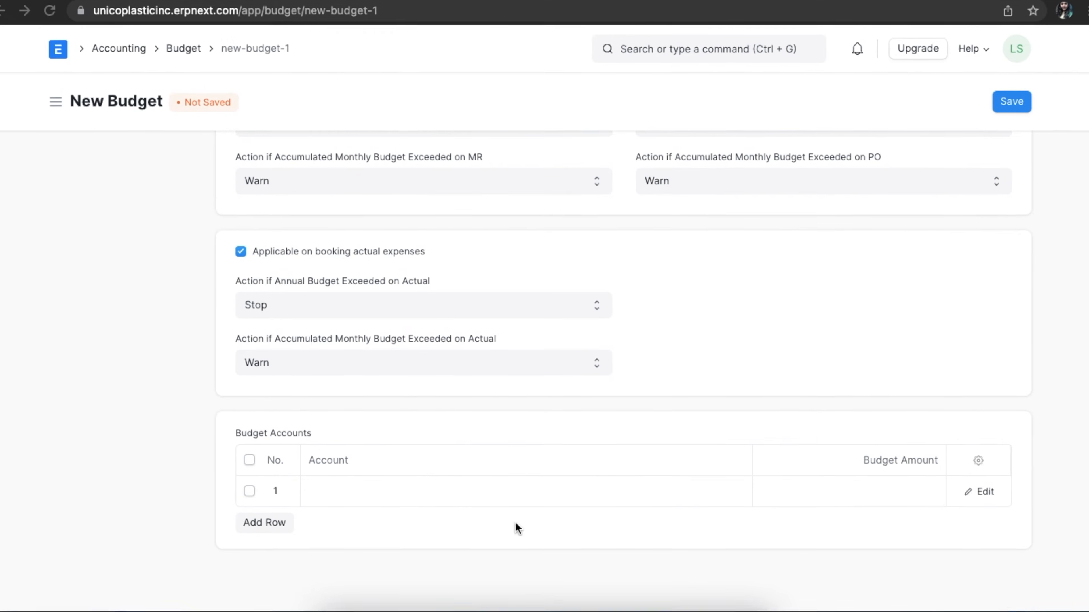
left_click(405, 494)
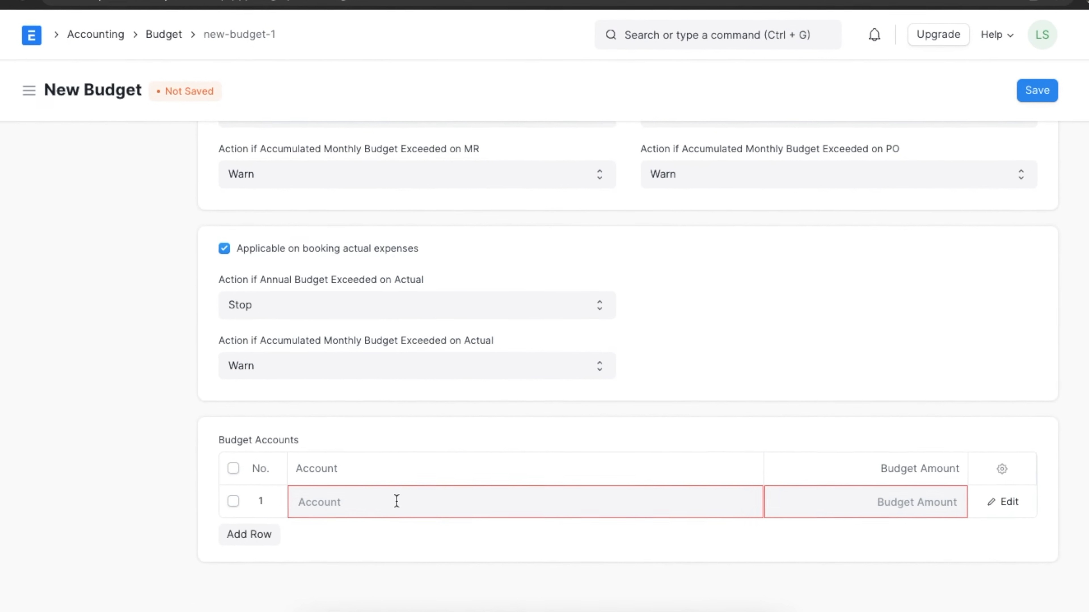
type("ad")
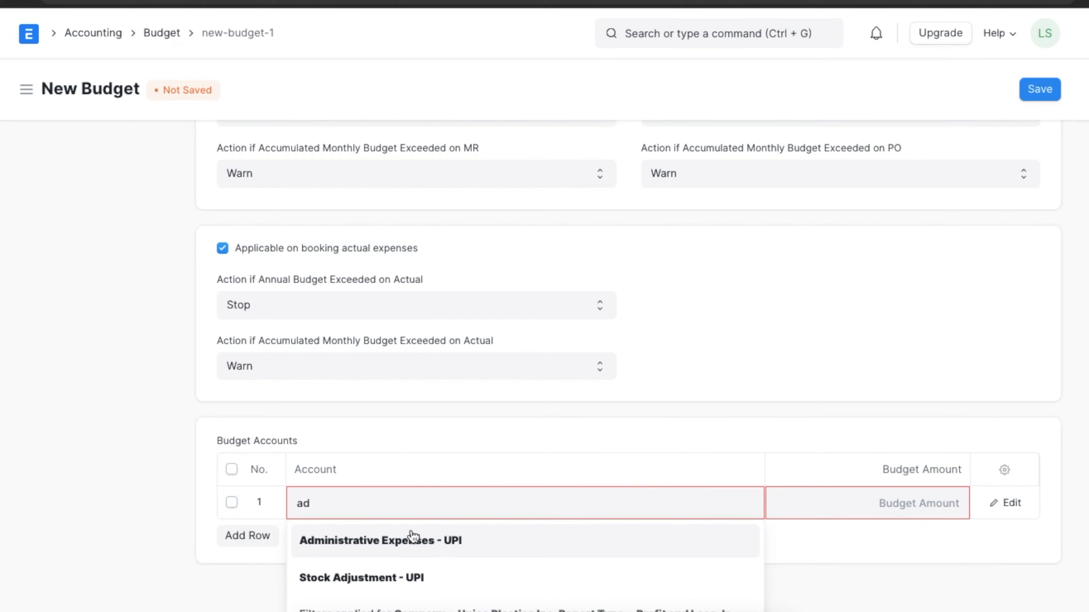
left_click(414, 540)
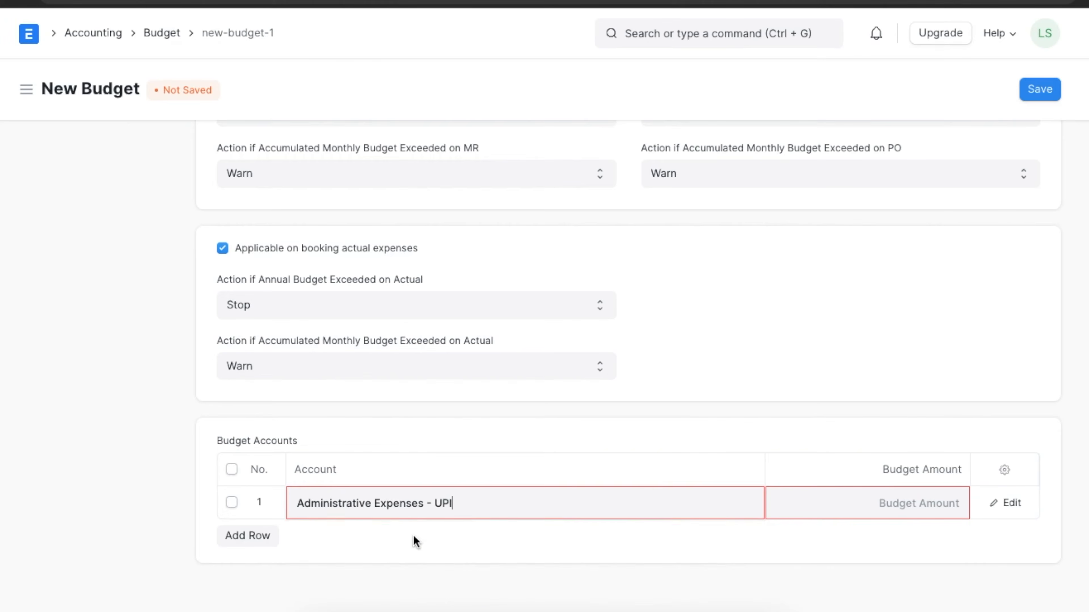
left_click(855, 502)
type("120000")
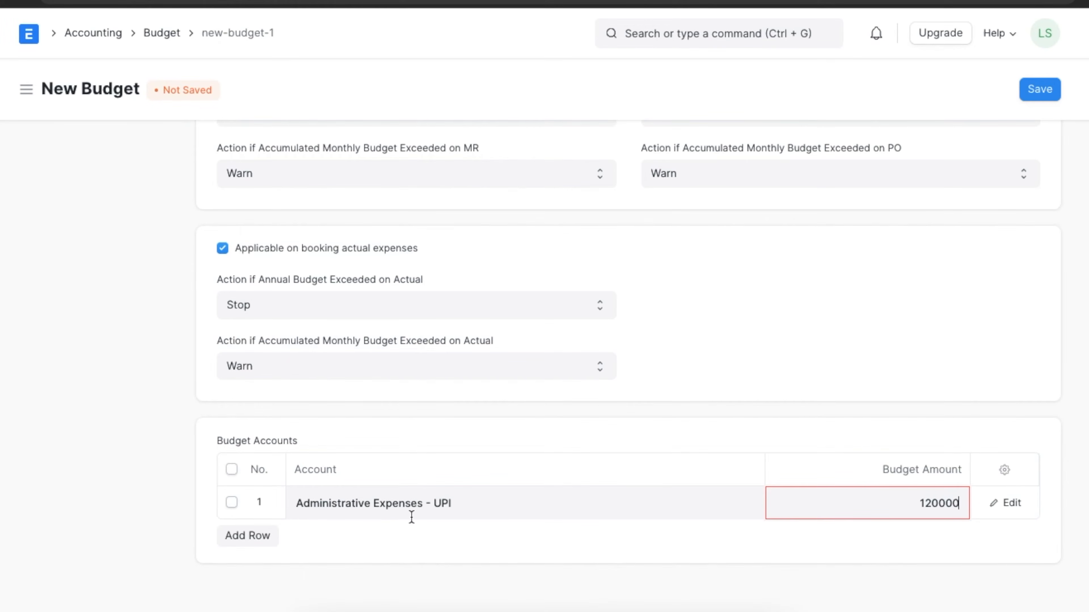
- Add a second budget account row for Legal Expenses - UPI with a budget amount of 120000
left_click(249, 536)
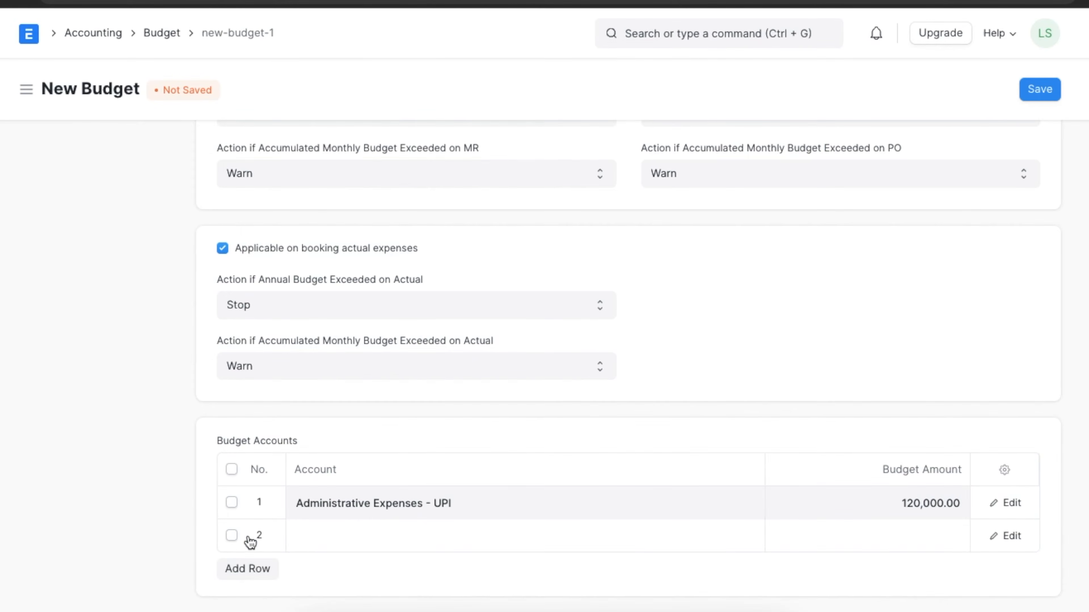
left_click(328, 535)
type("legal")
left_click(335, 574)
left_click(895, 521)
type("120000")
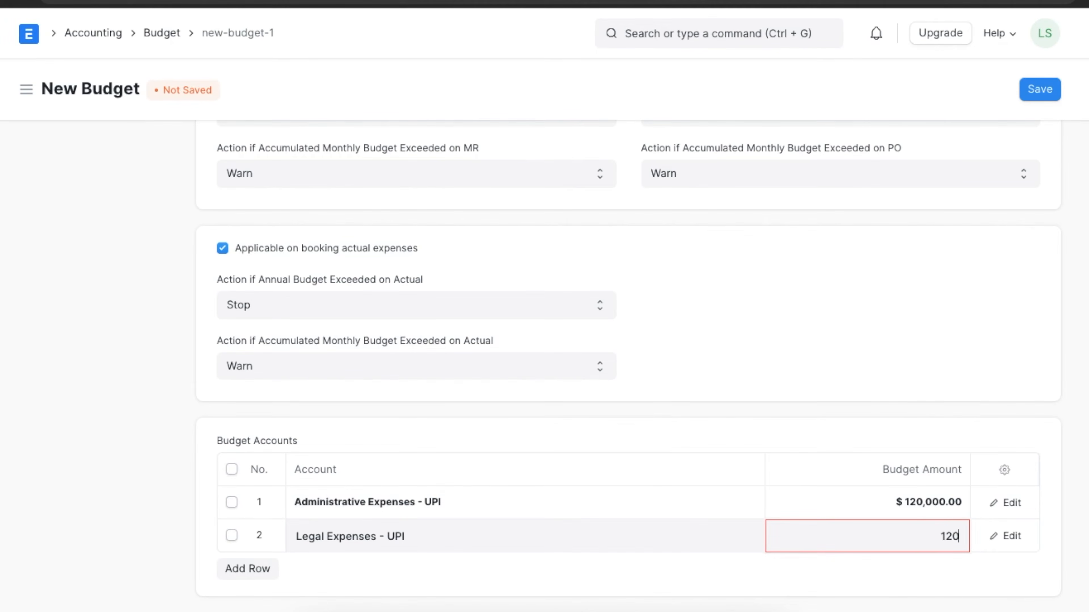
- Add a third budget account row for Miscellaneous Expenses - UPI with a budget amount of 60000
left_click(268, 571)
left_click(317, 567)
type("misc")
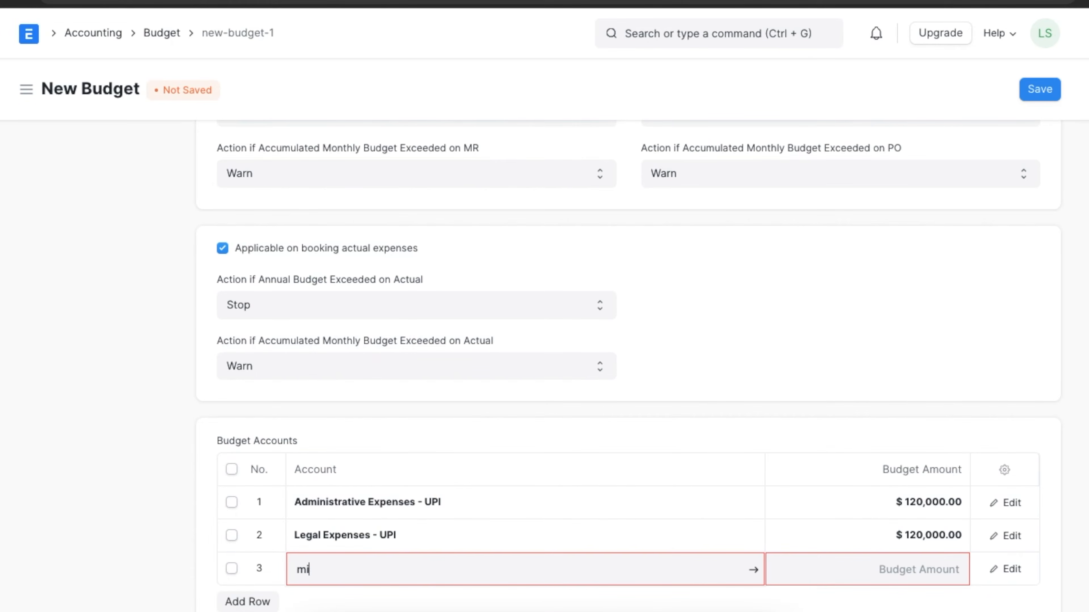
left_click(365, 605)
left_click(921, 579)
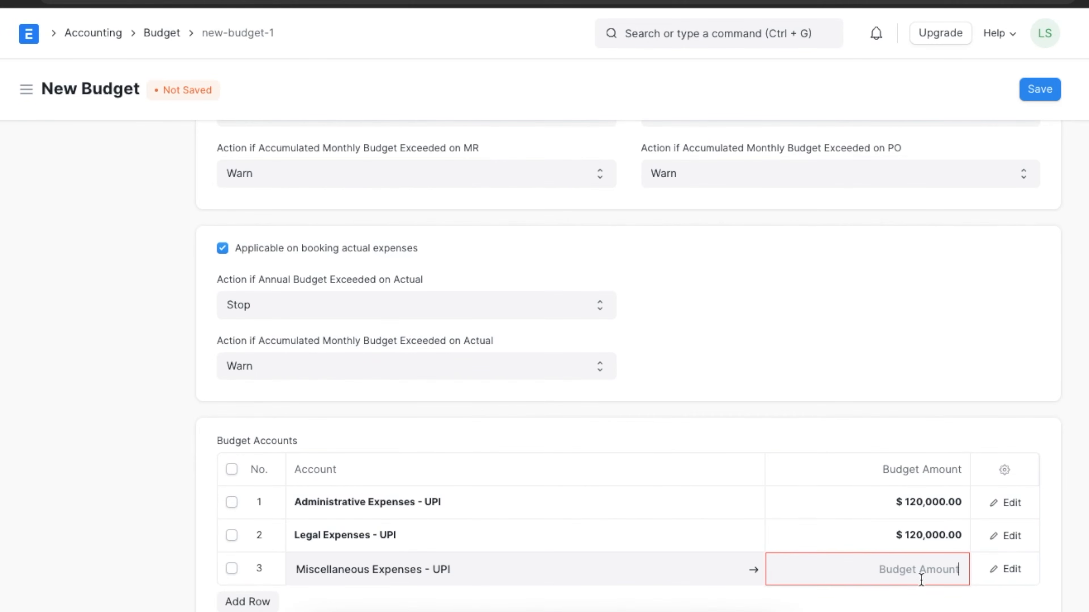
type("600000.00")
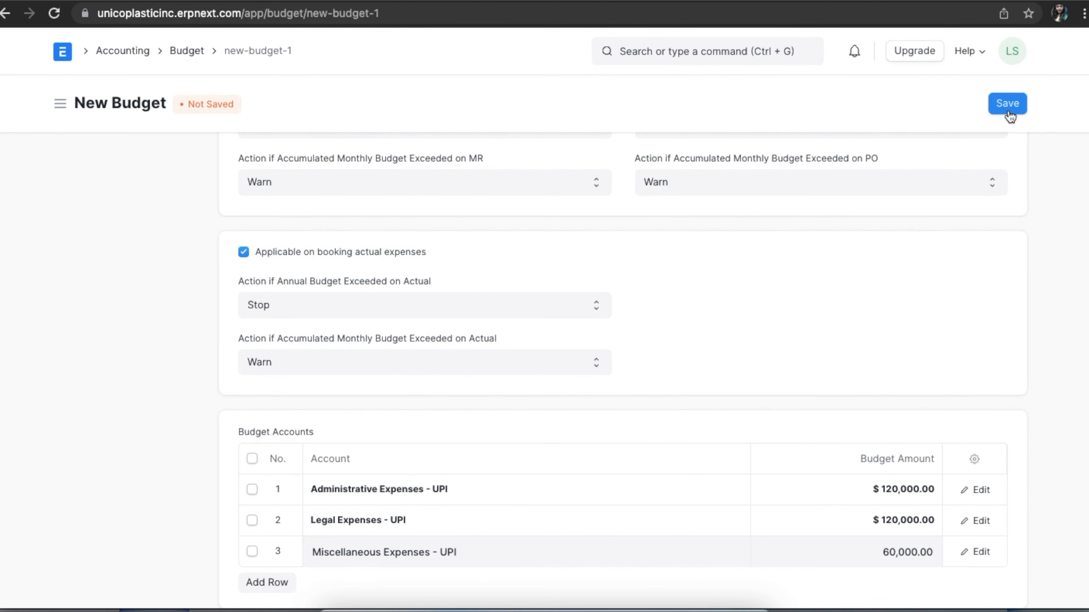
- Save the budget and permanently submit it
left_click(1007, 104)
left_click(1007, 104)
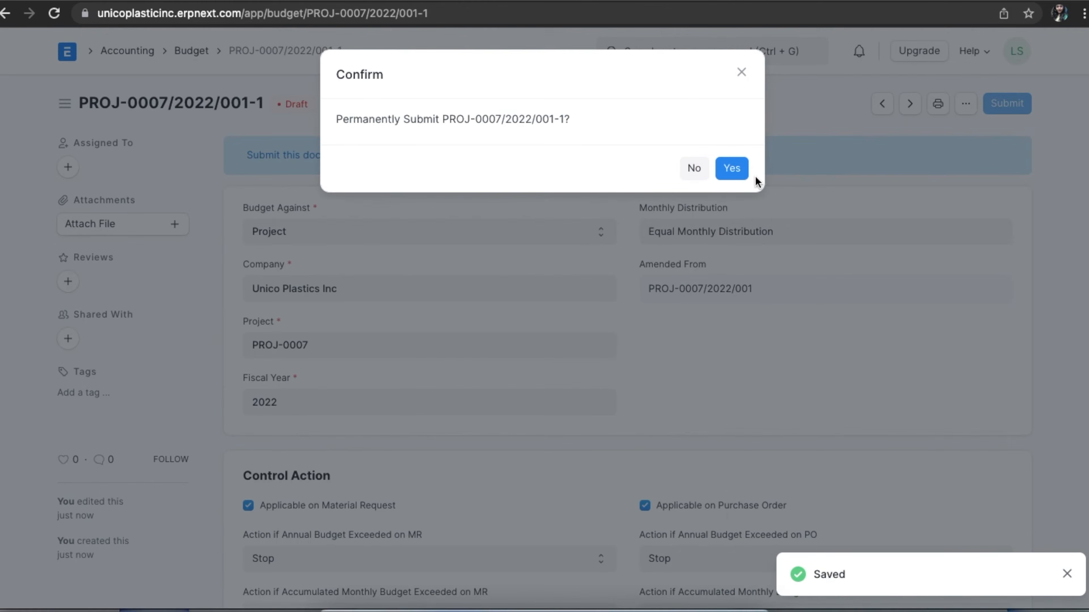
left_click(734, 171)
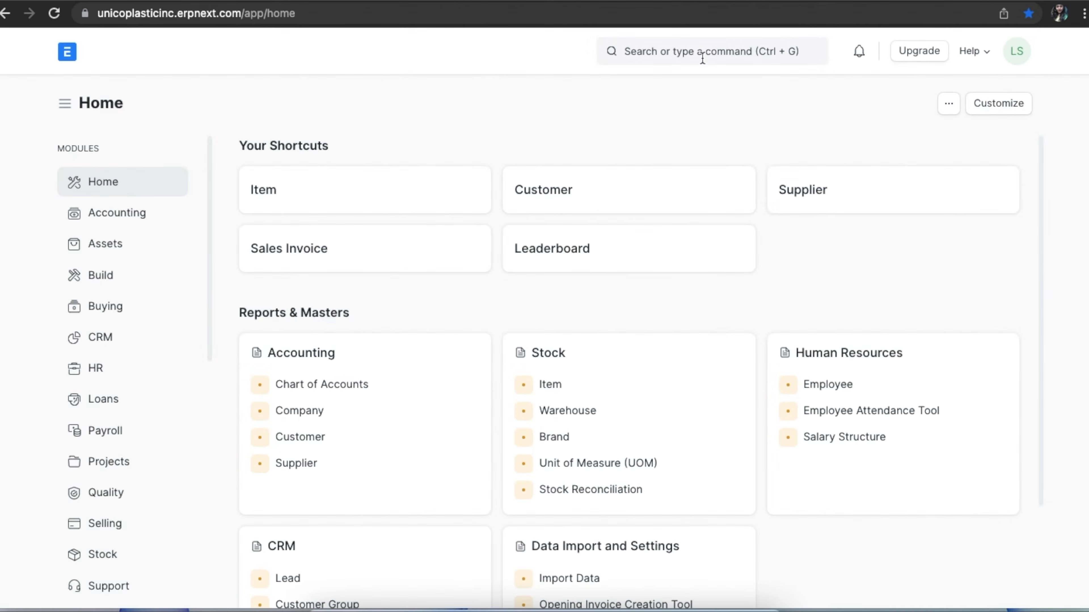
- Find the Item list and open the Office Consumables item
left_click(702, 59)
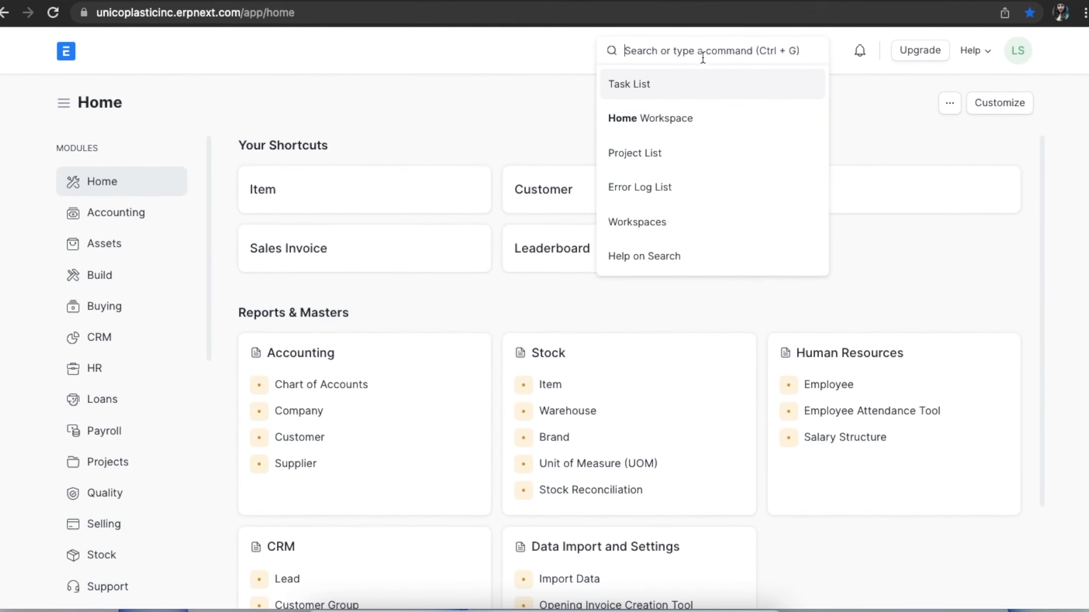
type("ite")
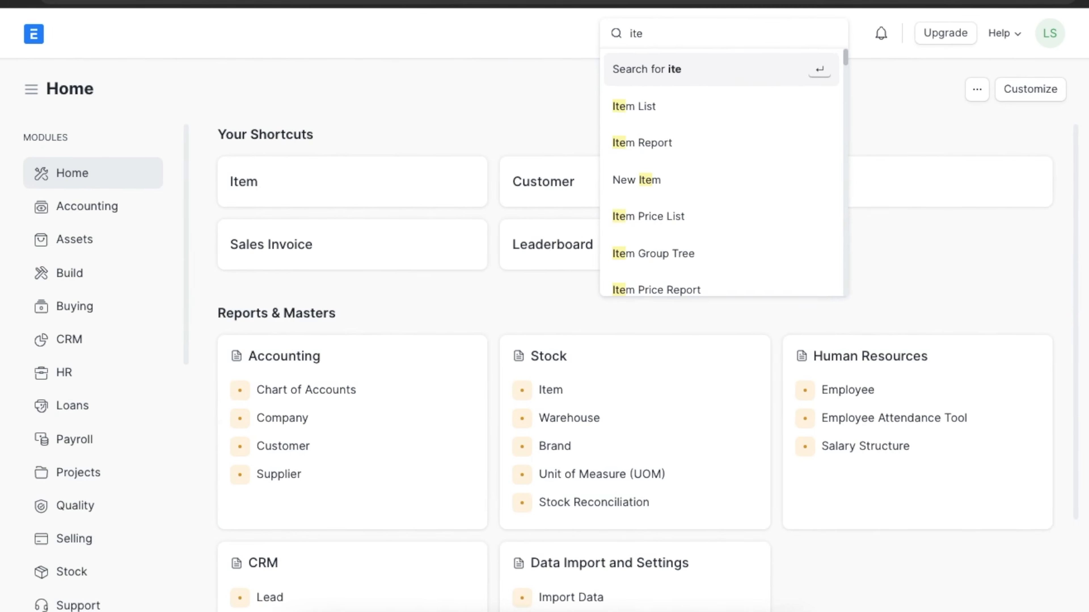
left_click(703, 97)
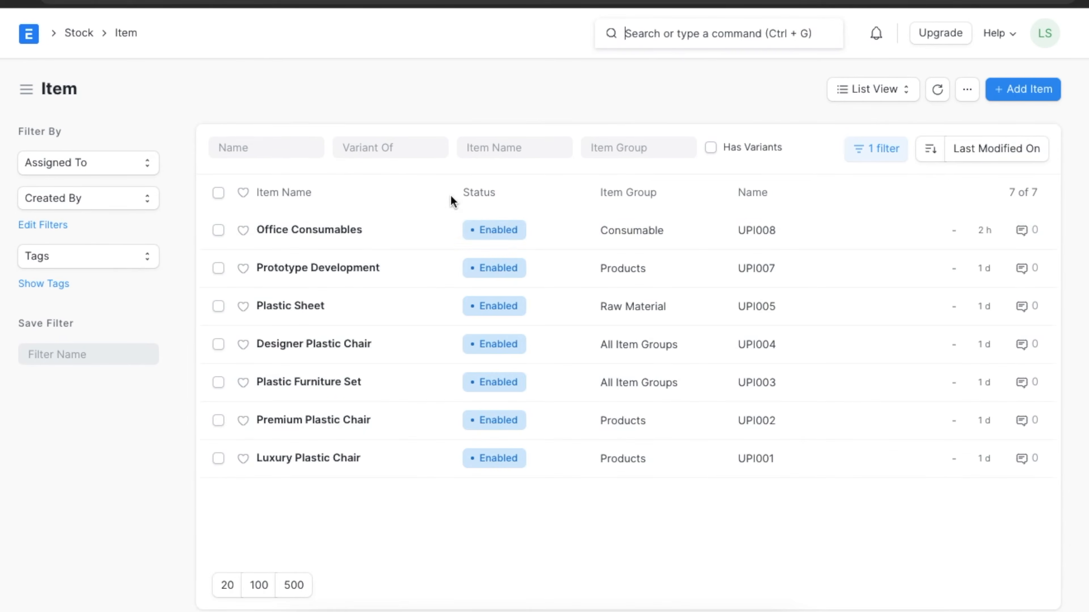
left_click(348, 230)
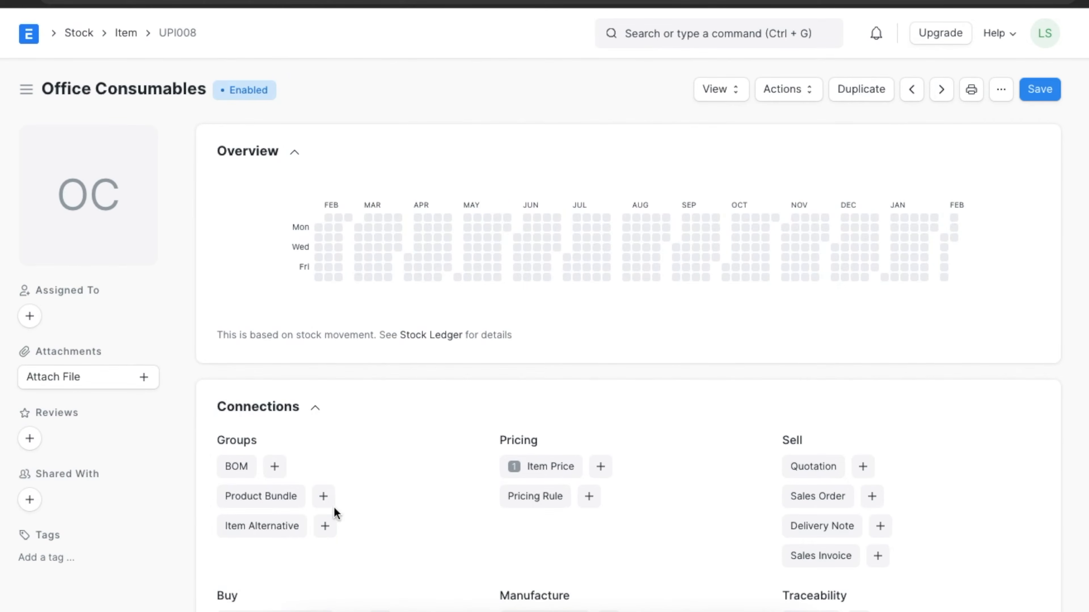
- Create a new Material Request from the Office Consumables item and set its Required By date to 02-28-2022
scroll(476, 540, "down", 5)
left_click(383, 457)
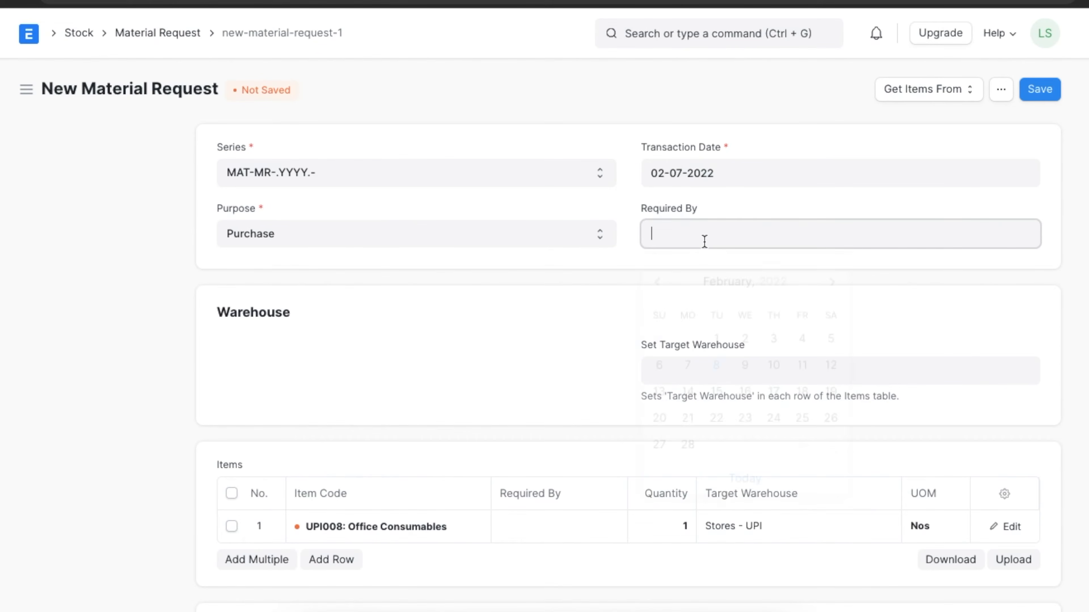
left_click(704, 235)
left_click(688, 438)
- Edit the Office Consumables row of the material request and set its accounting dimension Project to PROJ-0007
scroll(687, 439, "down", 3)
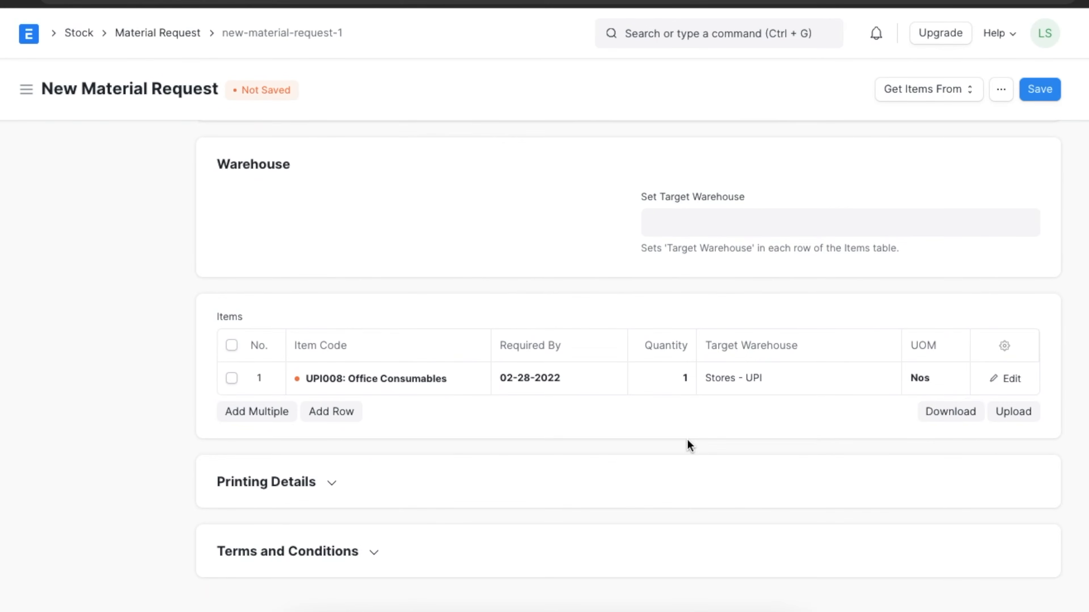
left_click(1005, 378)
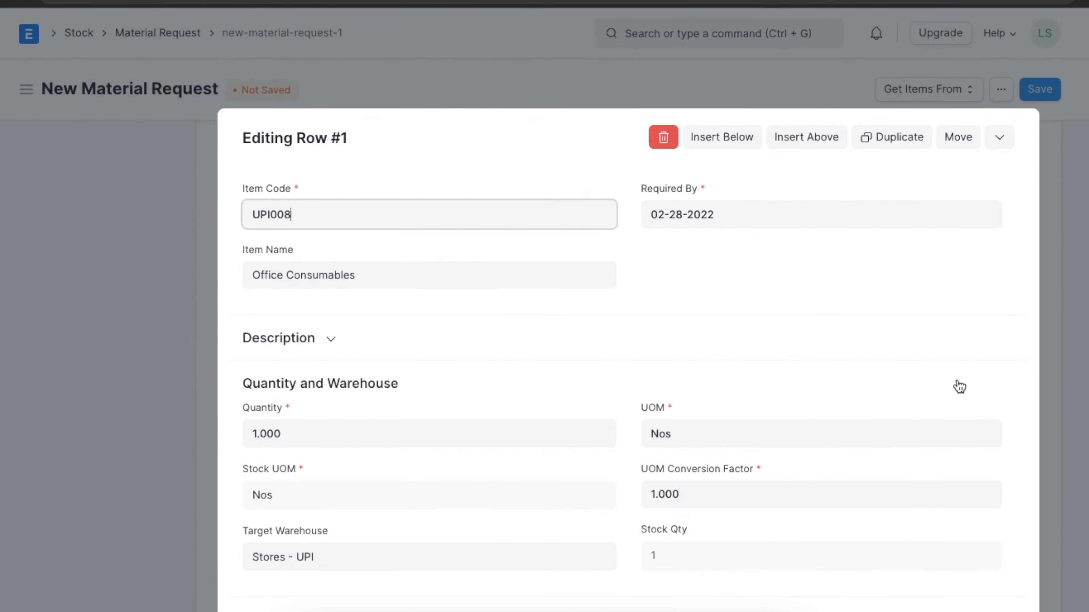
scroll(751, 382, "down", 5)
scroll(751, 380, "down", 3)
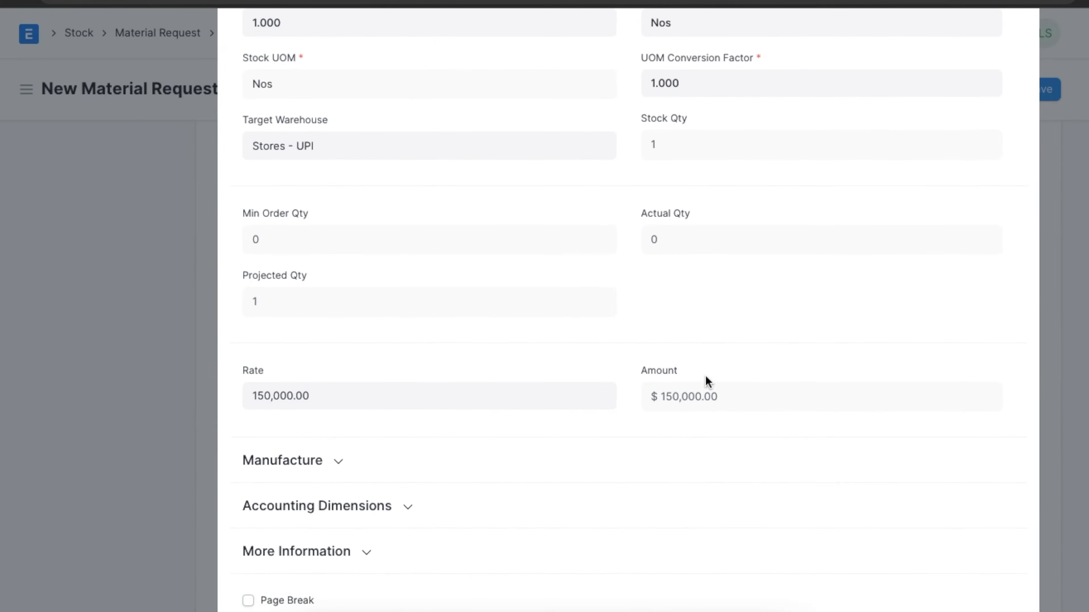
scroll(575, 512, "down", 3)
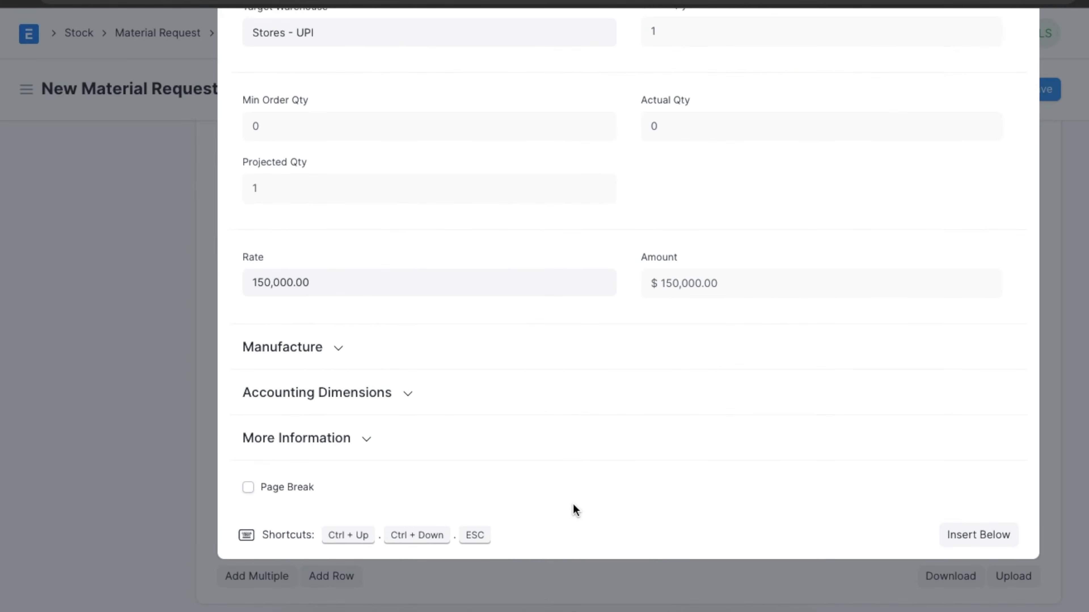
left_click(412, 393)
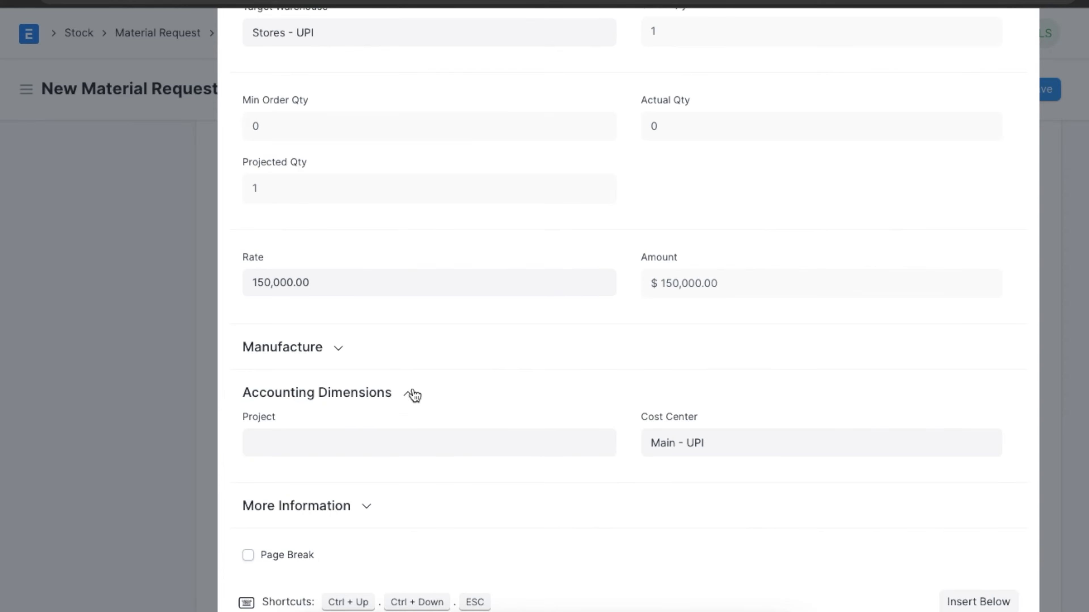
left_click(369, 441)
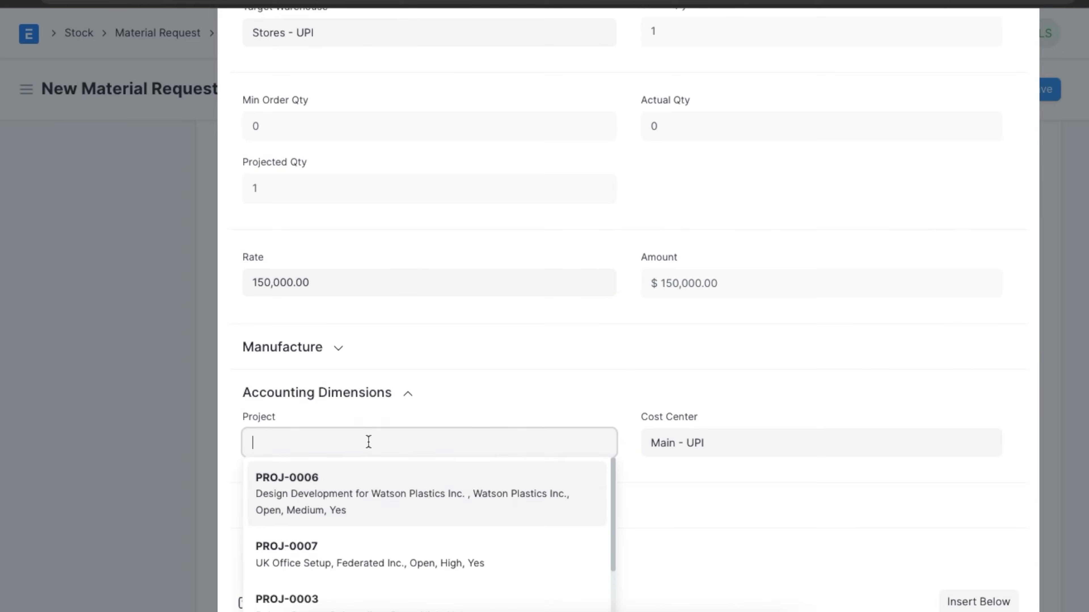
left_click(347, 546)
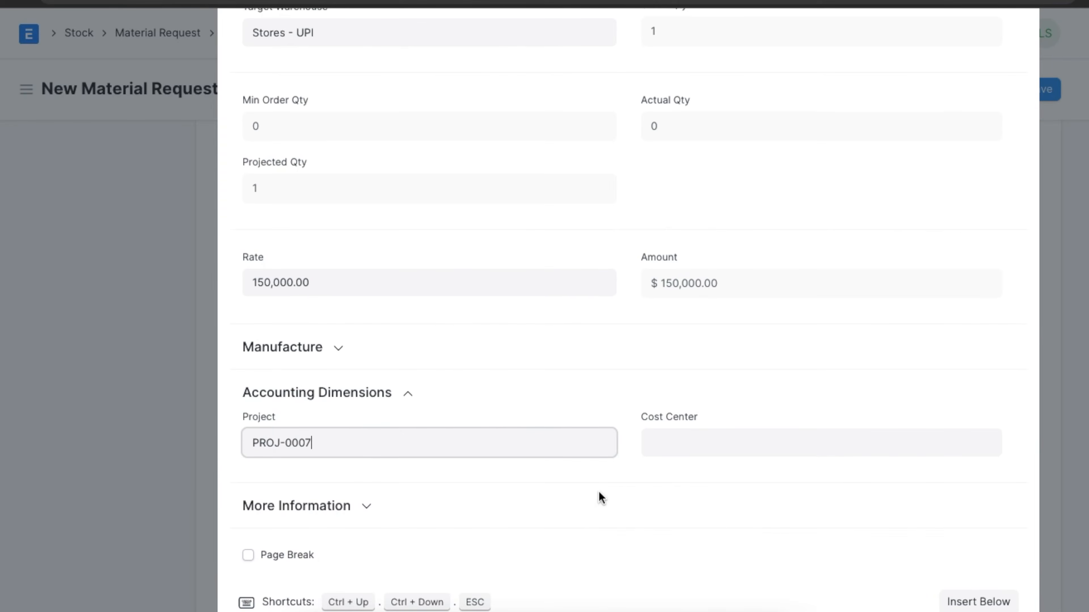
- Set the item row's Expense Account to Administrative Expenses - UPI and close the row editor
scroll(598, 498, "down", 3)
left_click(367, 364)
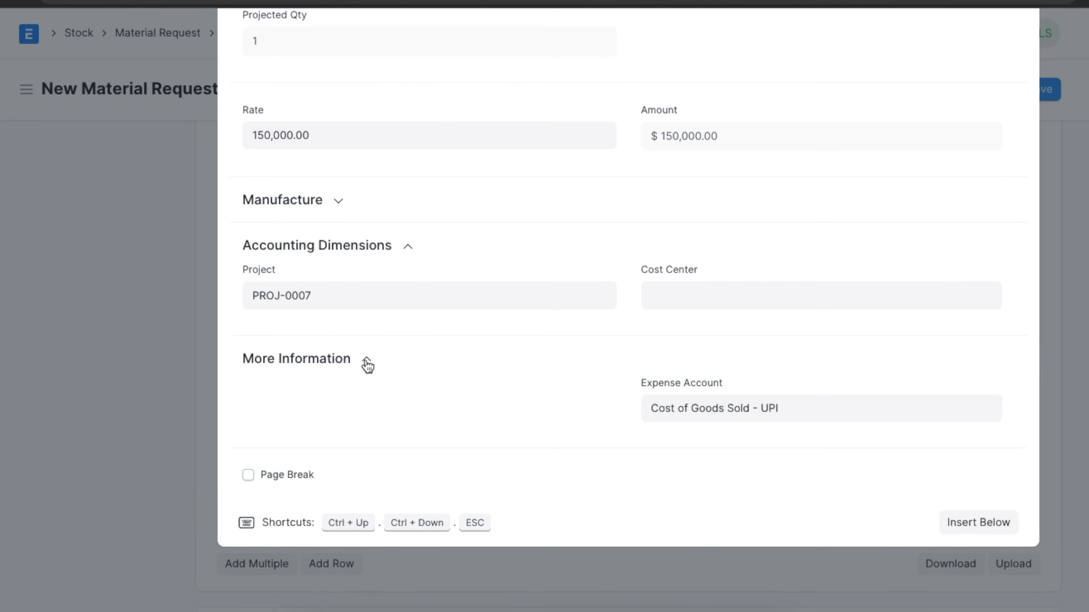
triple_click(701, 416)
type("adm")
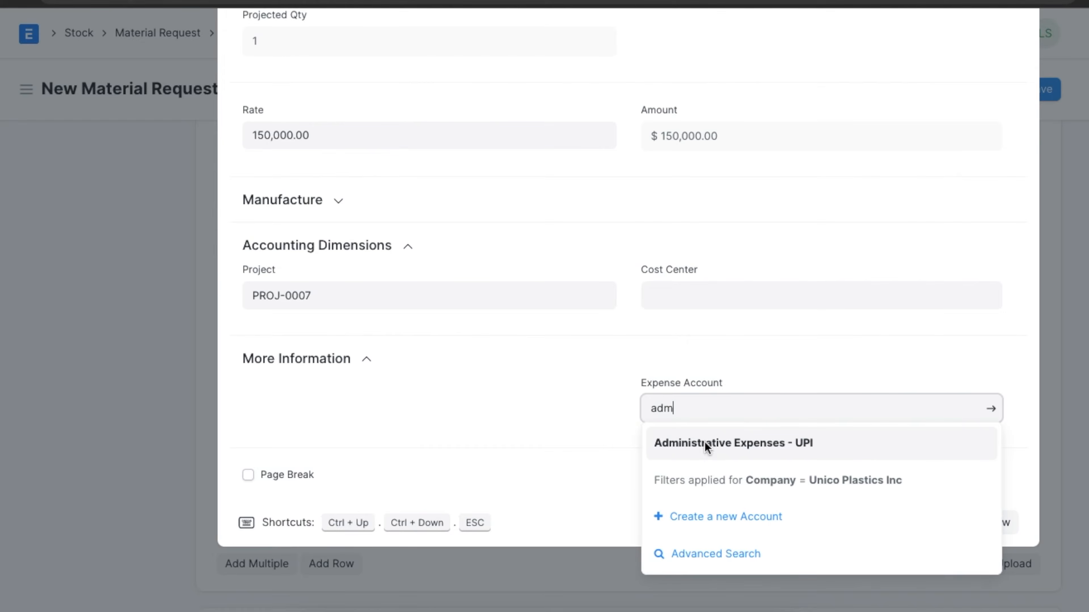
left_click(704, 443)
scroll(806, 418, "up", 4)
scroll(806, 418, "up", 10)
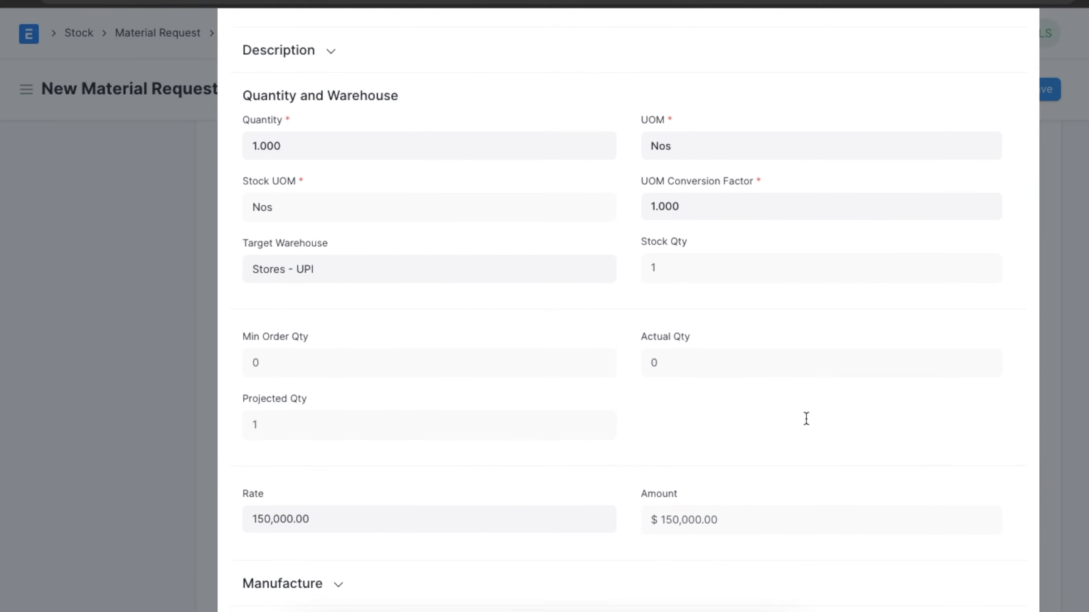
left_click(997, 178)
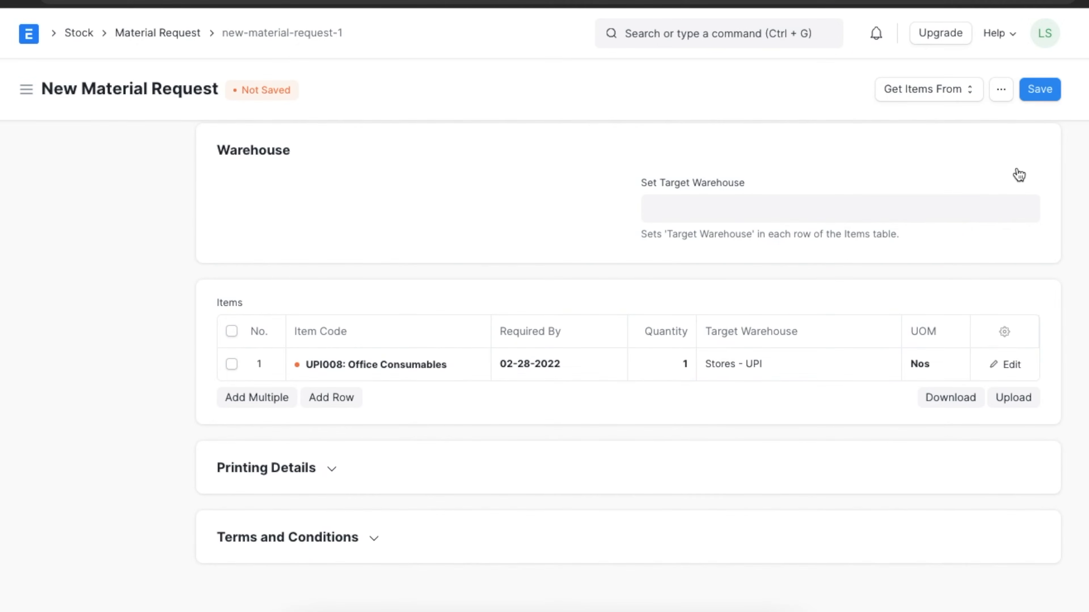
- Save the material request, try to submit it permanently, and dismiss the resulting dialog
scroll(985, 200, "up", 3)
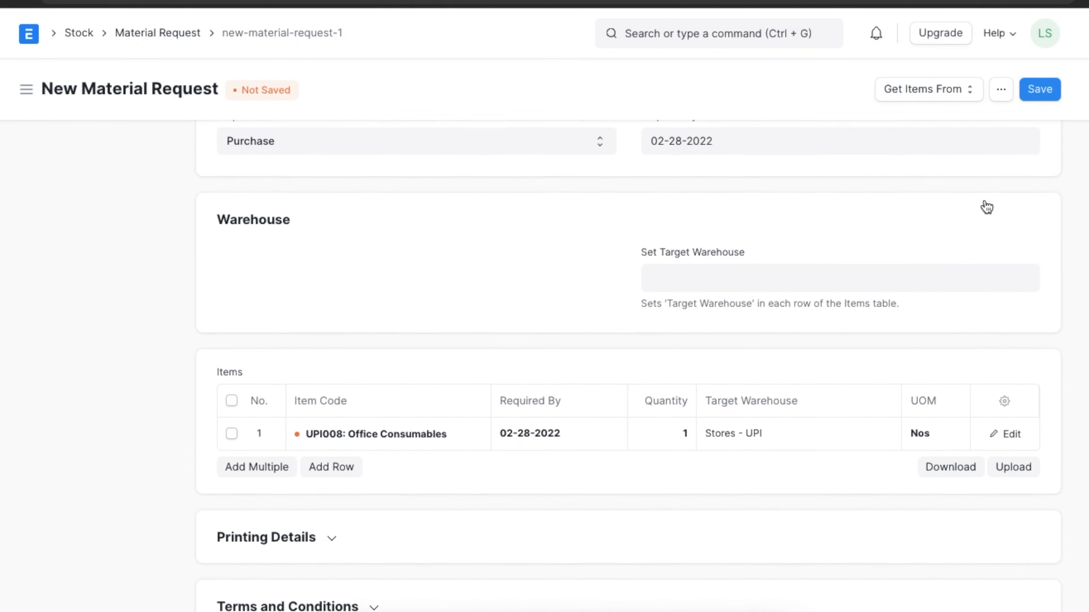
left_click(1045, 86)
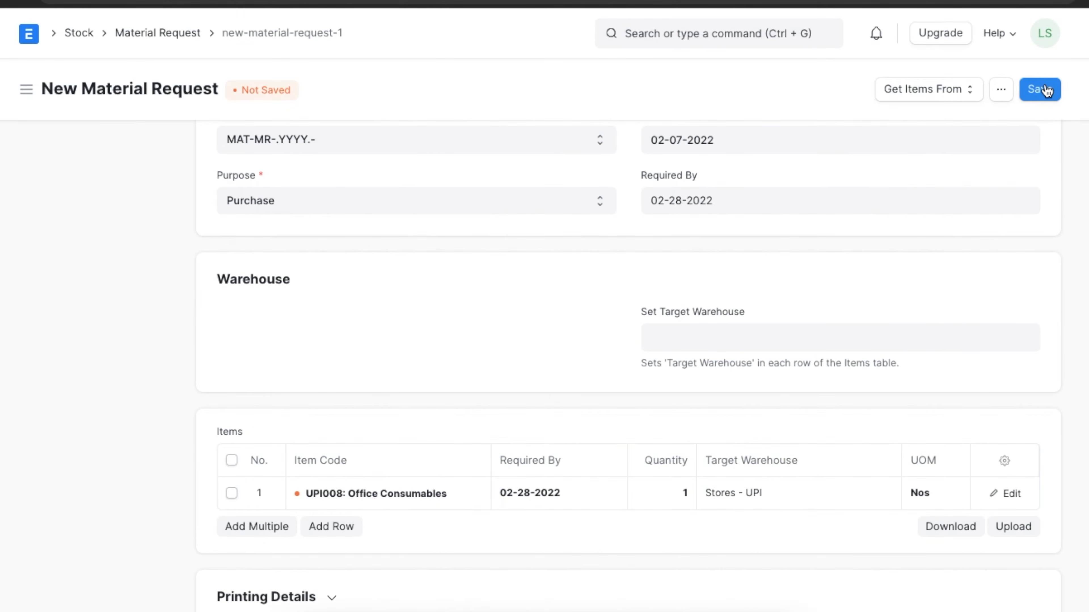
left_click(1045, 86)
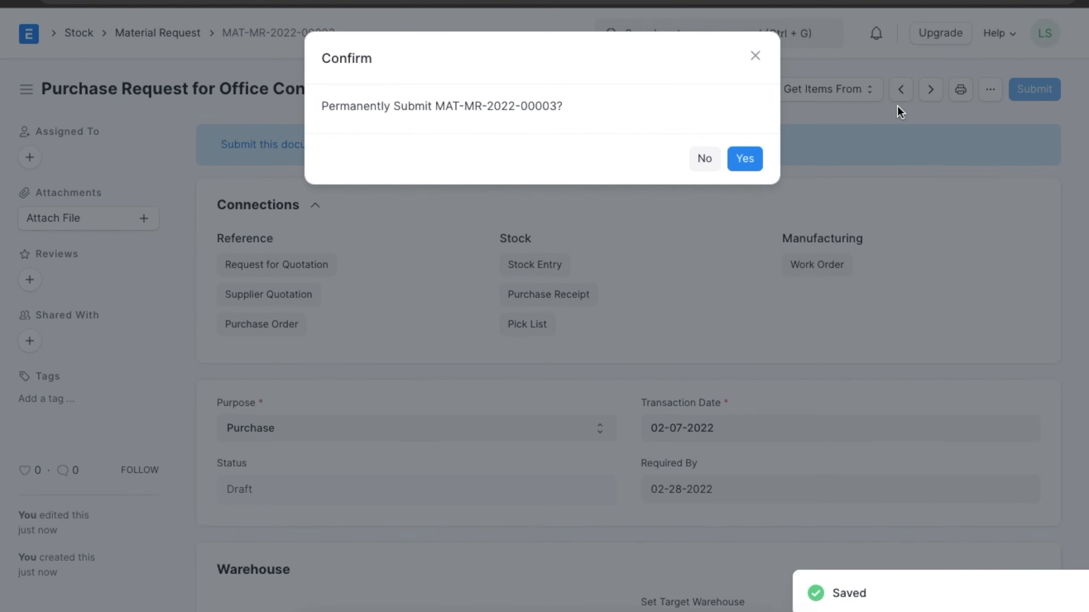
left_click(745, 159)
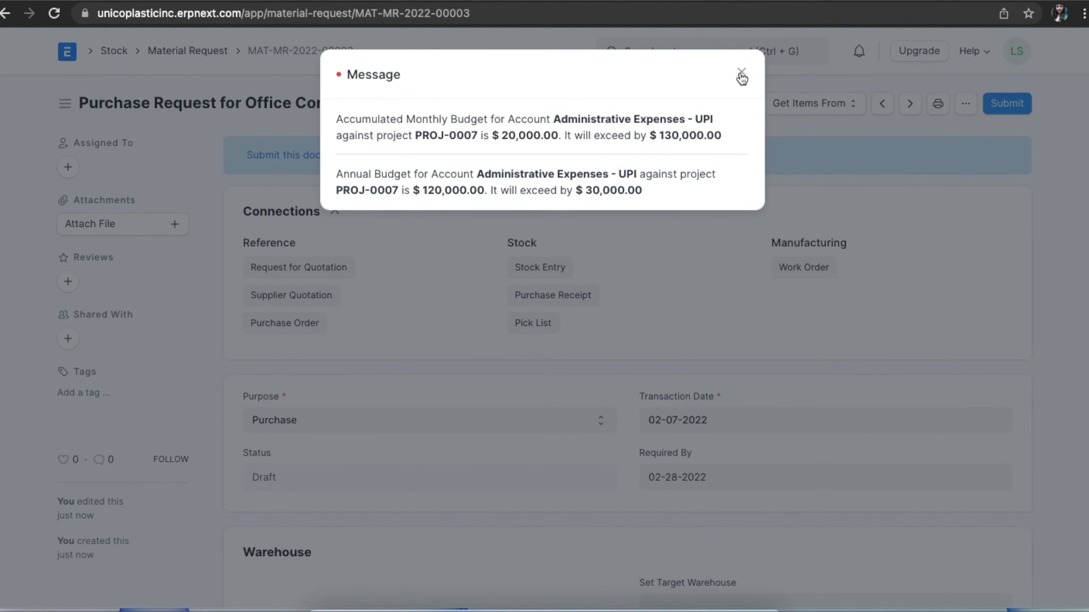
left_click(742, 77)
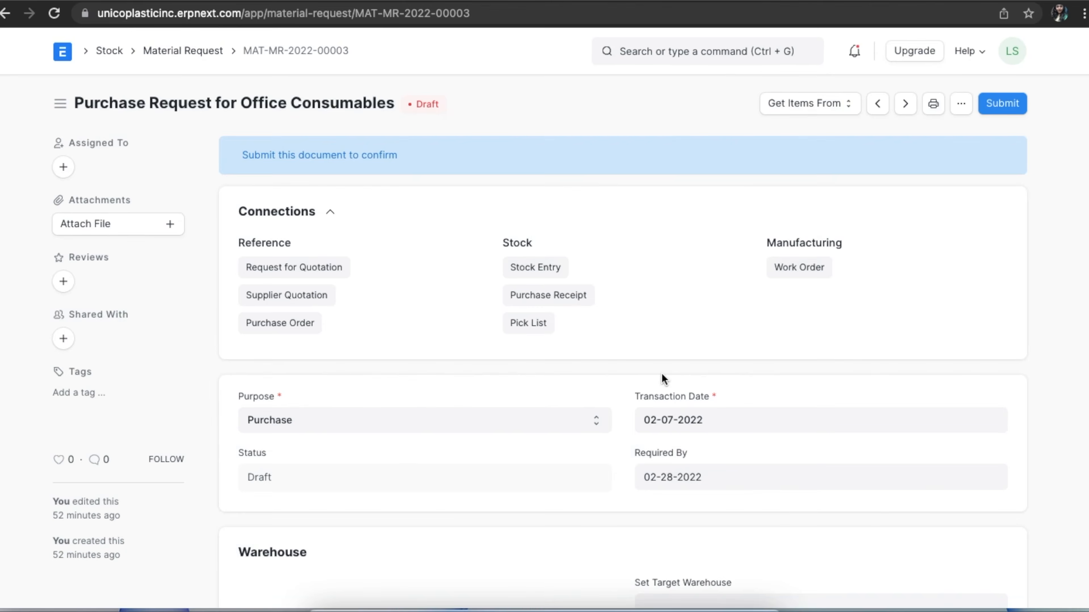
- Find the Purchase Order list and open the draft Innovative Inc. order dated 02-08-2022
left_click(657, 47)
type("purch")
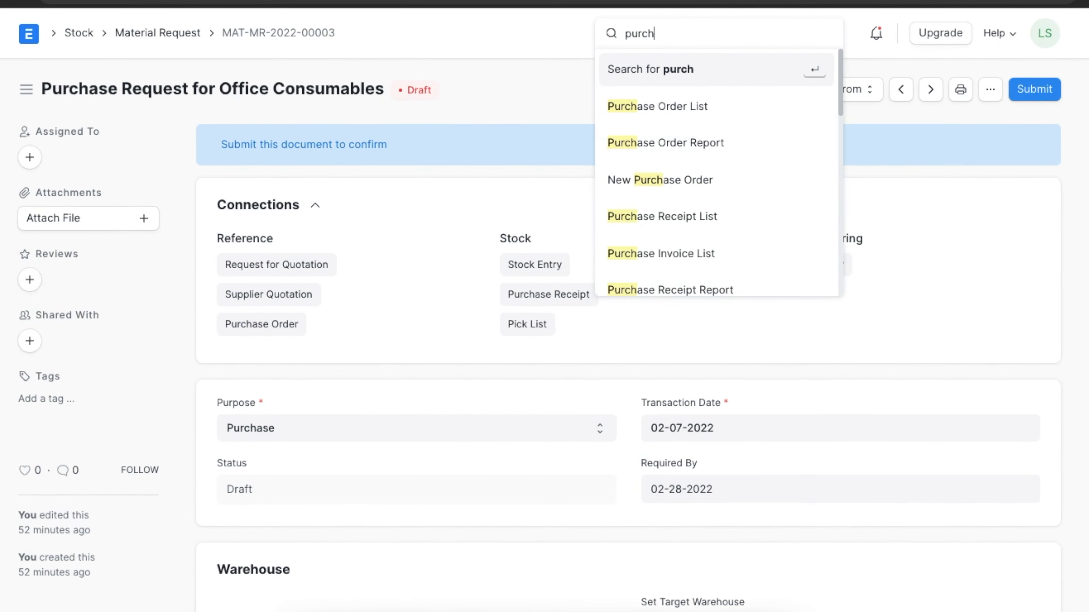
left_click(677, 111)
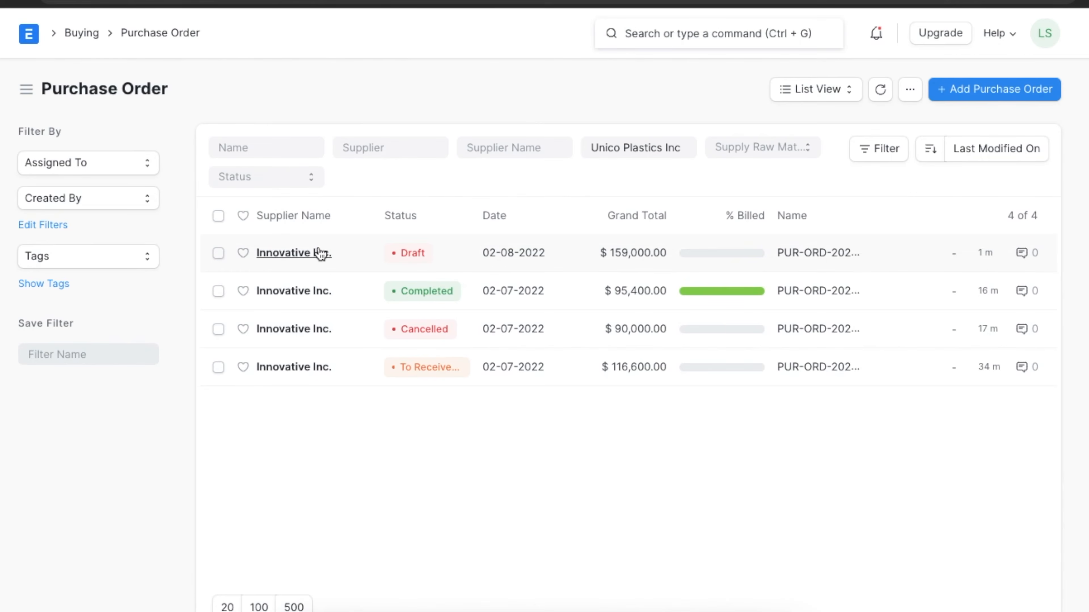
left_click(310, 254)
- Examine the accounting dimensions of the Office Consumables row in the purchase order
scroll(694, 369, "down", 10)
scroll(694, 372, "down", 3)
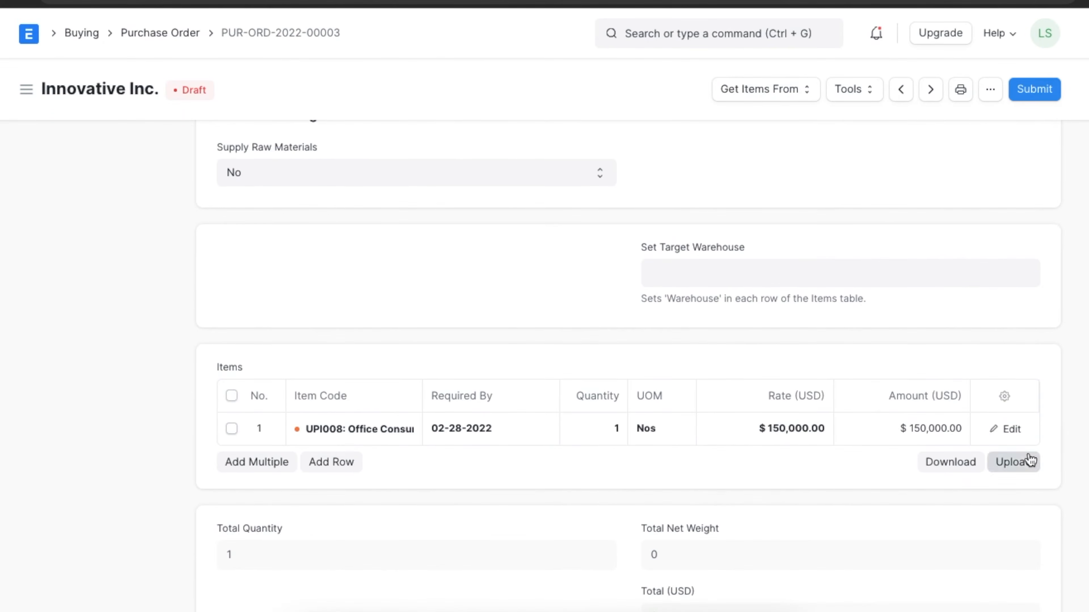
left_click(1006, 430)
scroll(566, 506, "down", 20)
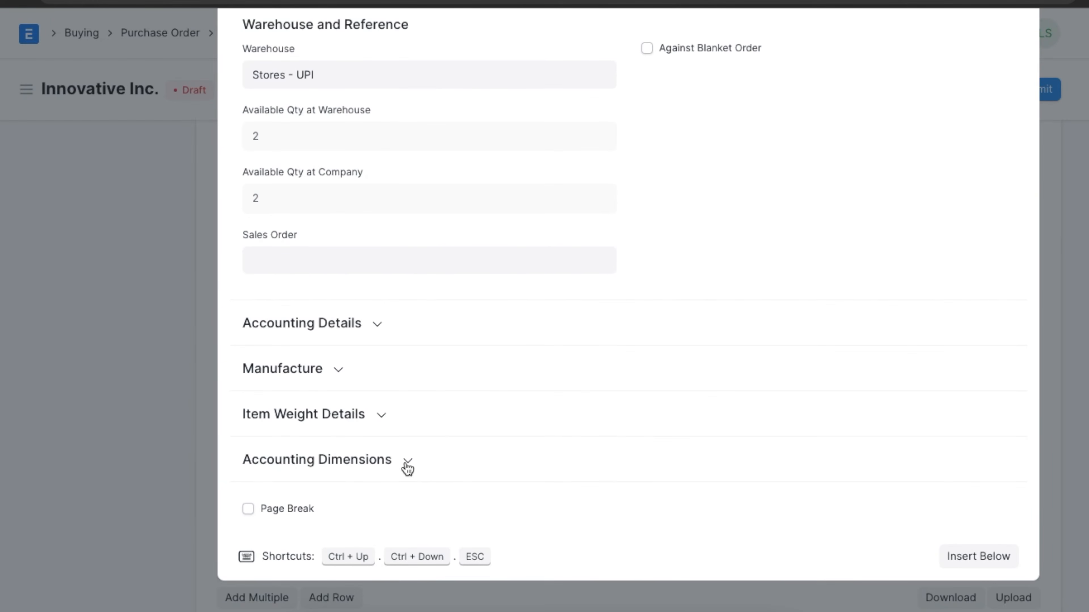
left_click(407, 466)
left_click(136, 457)
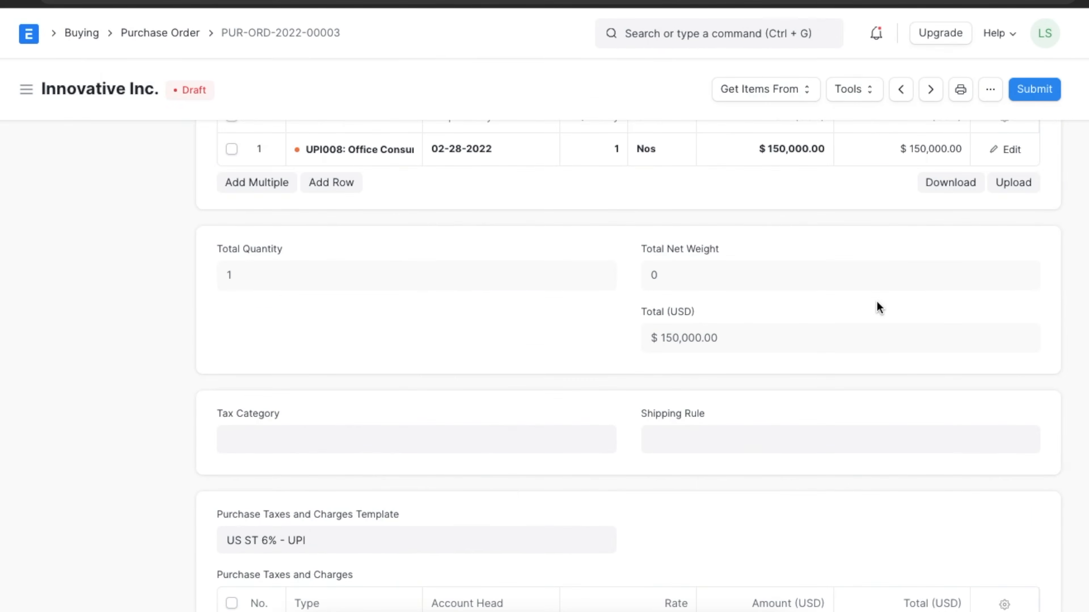
- Try to submit the draft purchase order permanently and dismiss the resulting dialog
scroll(878, 306, "up", 15)
left_click(1033, 86)
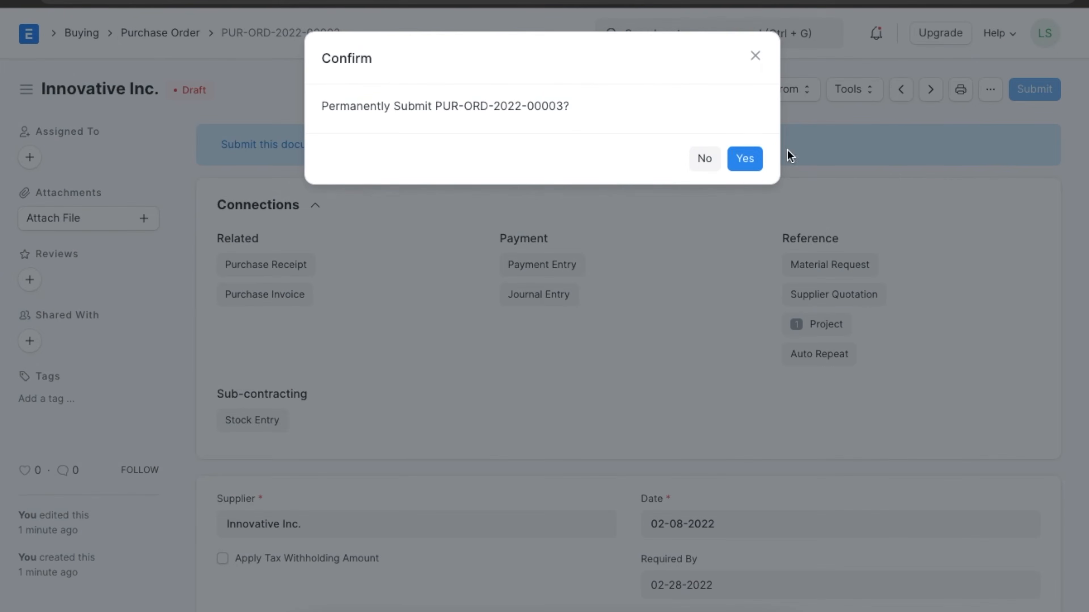
left_click(745, 159)
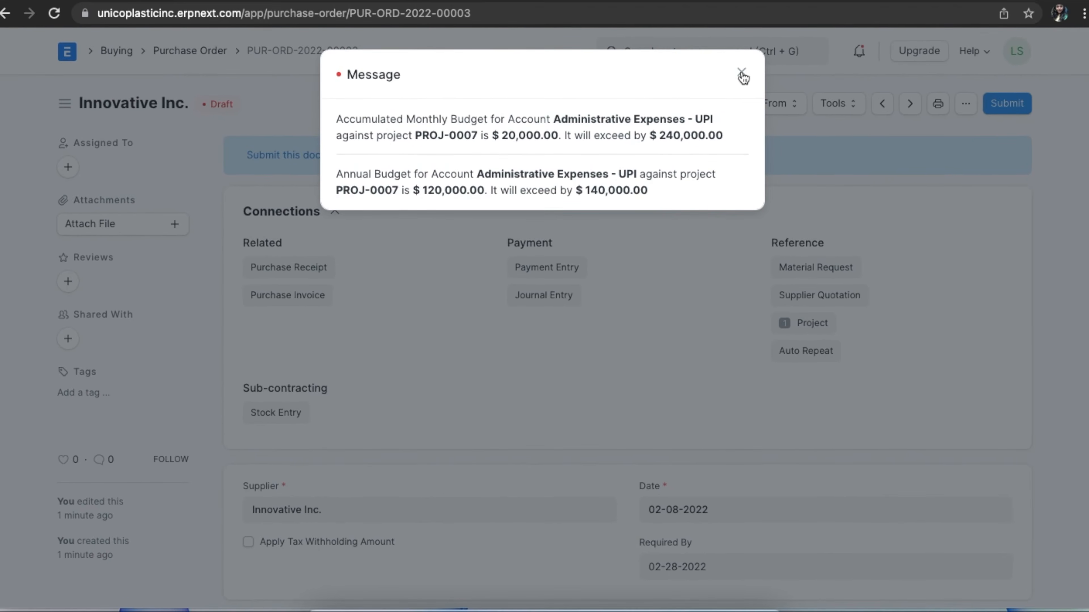
left_click(742, 74)
- Find the Purchase Invoice list and open the draft Innovative Inc. invoice dated 02-08-2022
left_click(698, 50)
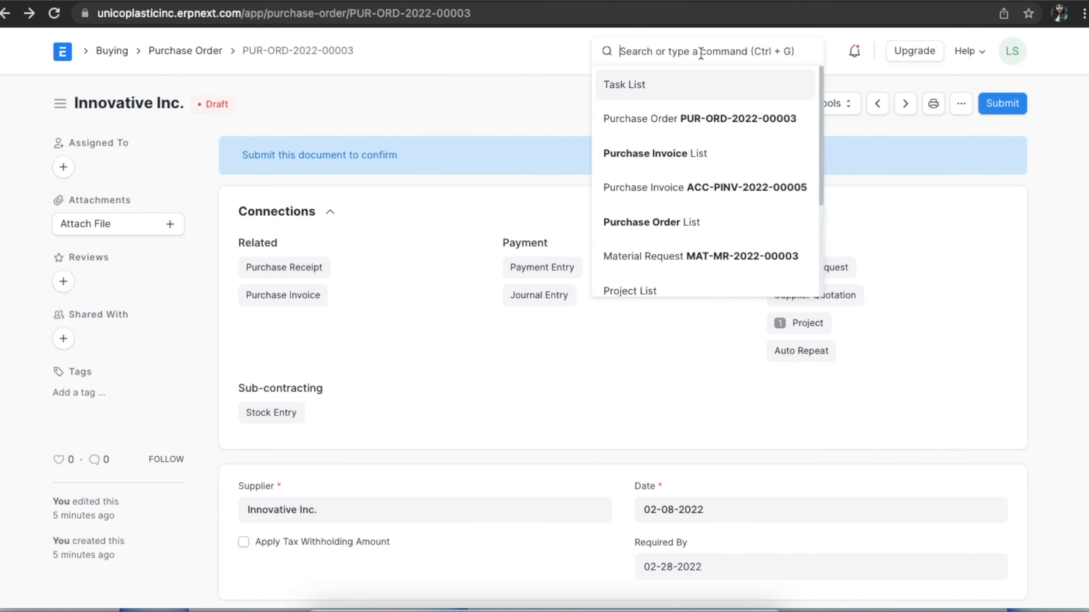
type("purchase")
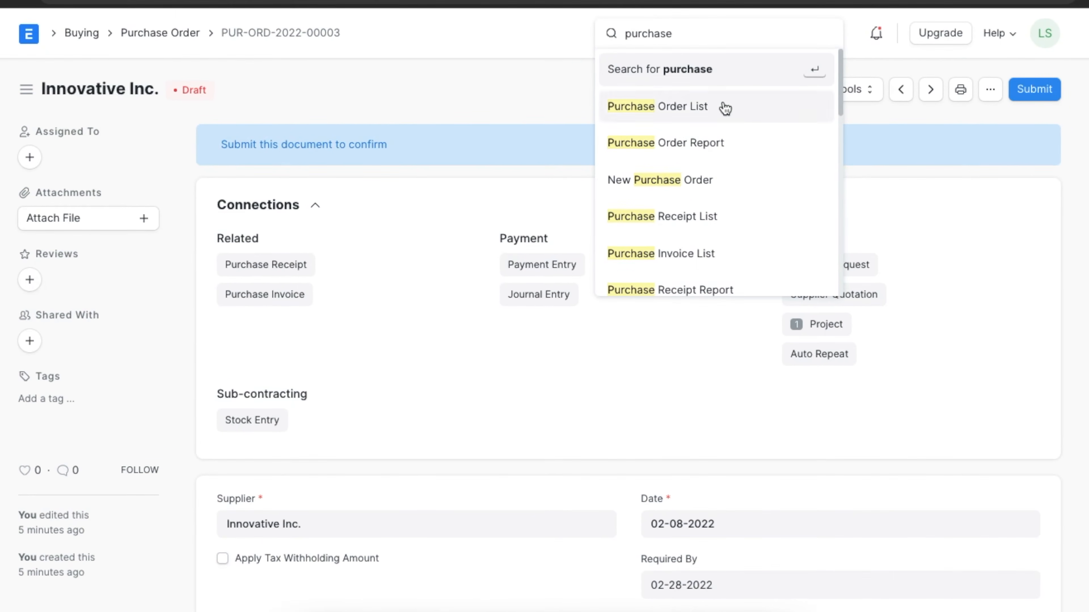
left_click(710, 255)
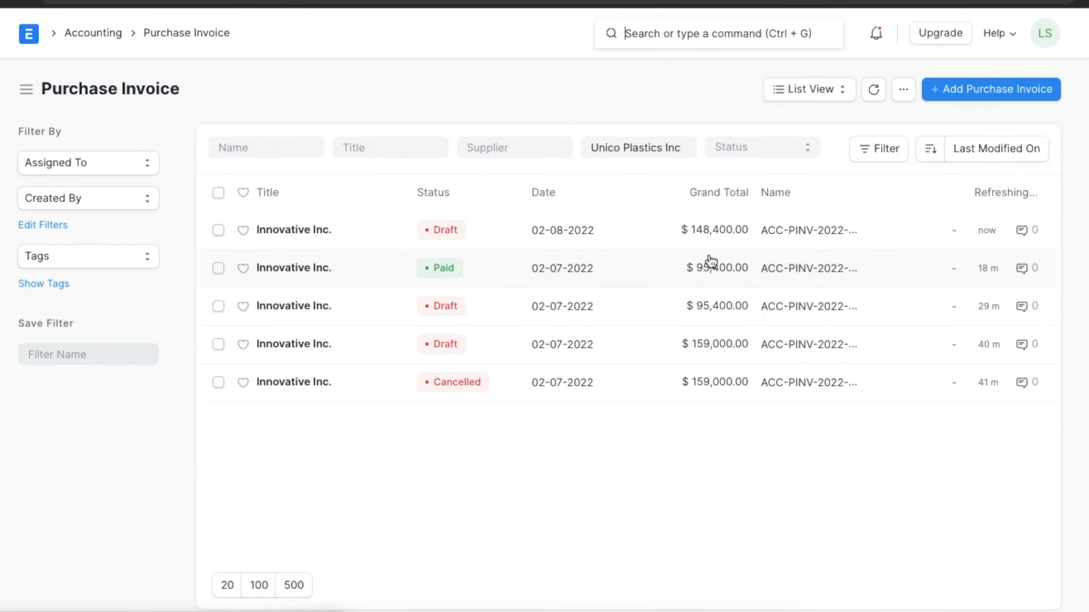
left_click(319, 230)
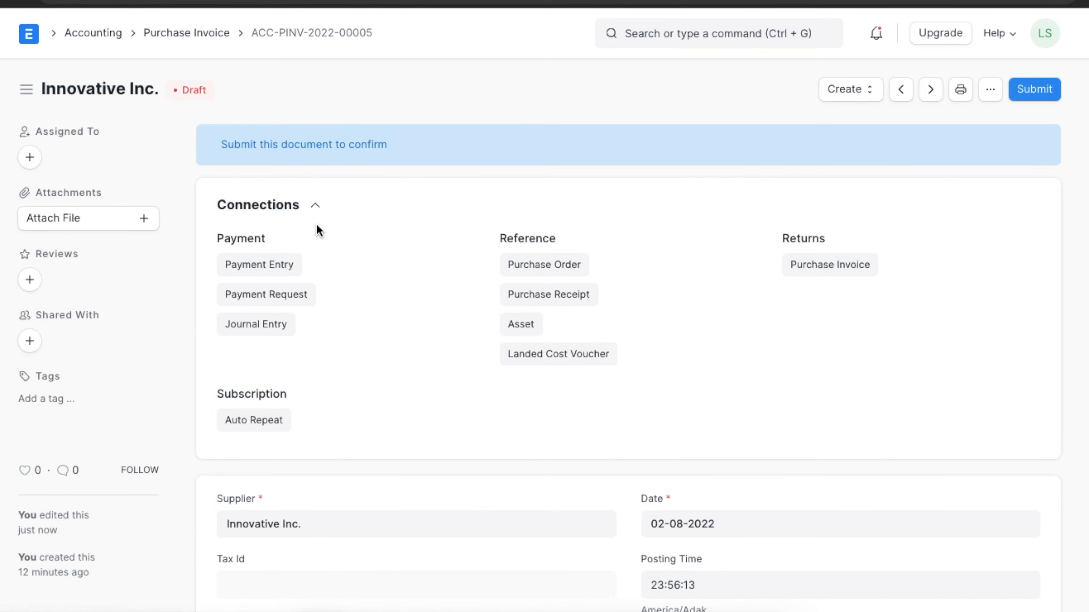
- Check the expense head and project assigned to the Office Consumable Services row of the purchase invoice
scroll(569, 404, "down", 10)
scroll(568, 403, "down", 4)
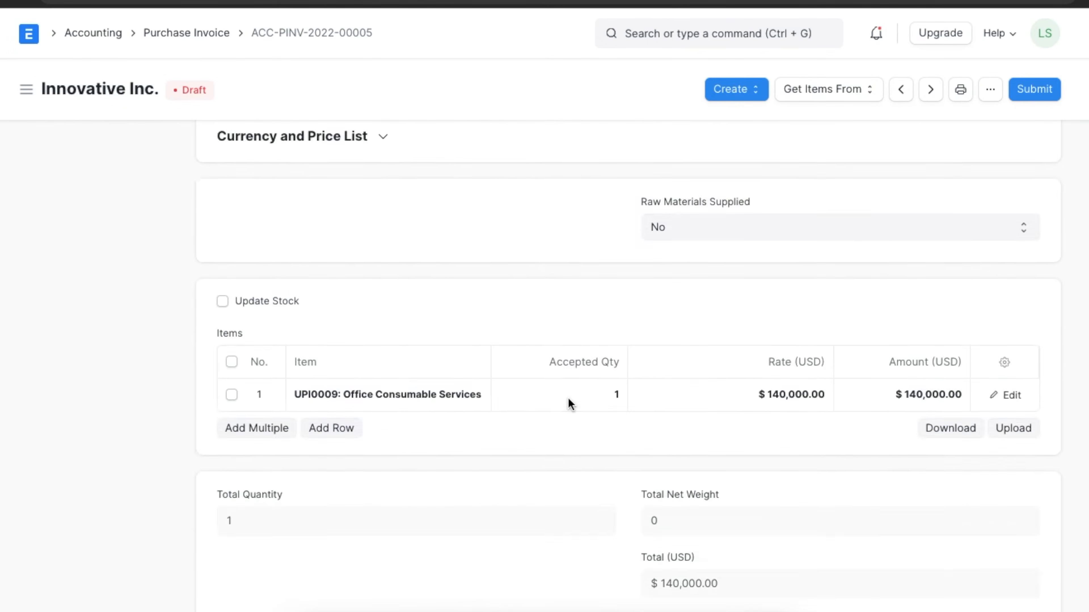
left_click(1009, 355)
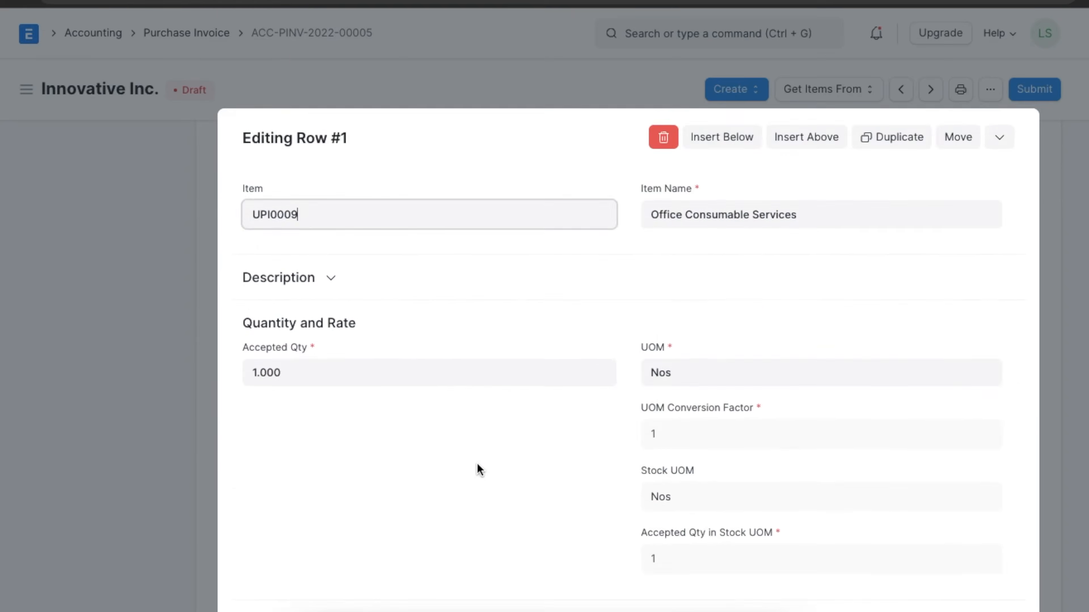
scroll(479, 469, "down", 20)
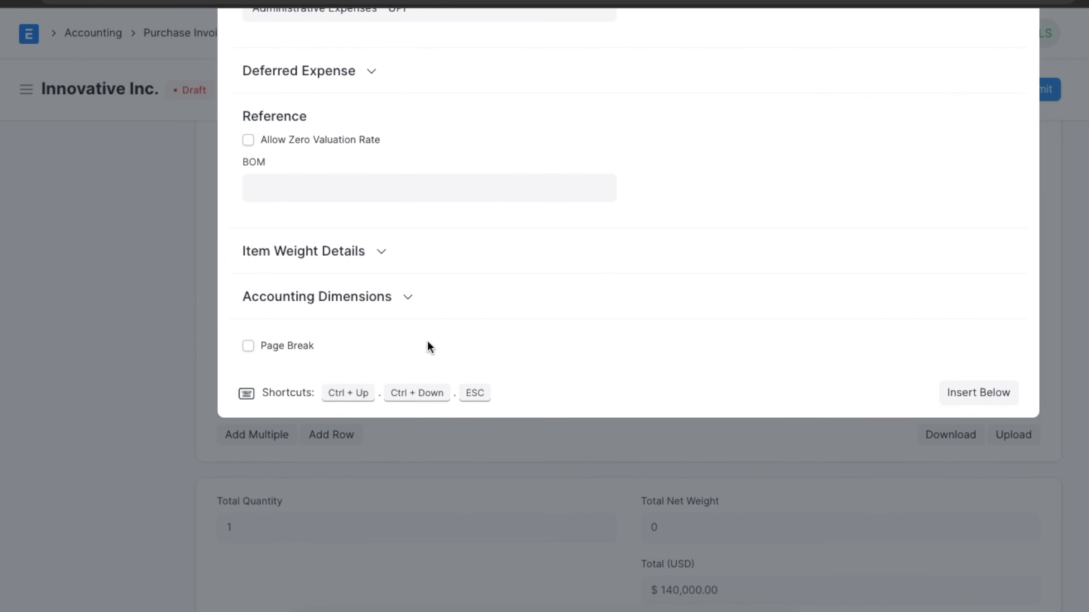
left_click(410, 301)
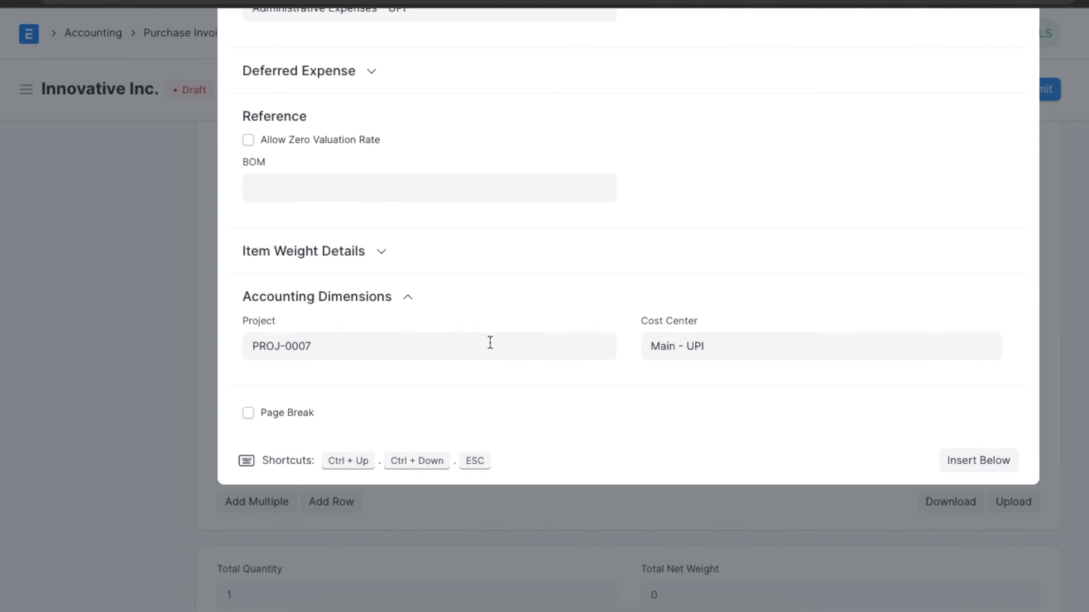
scroll(489, 343, "up", 4)
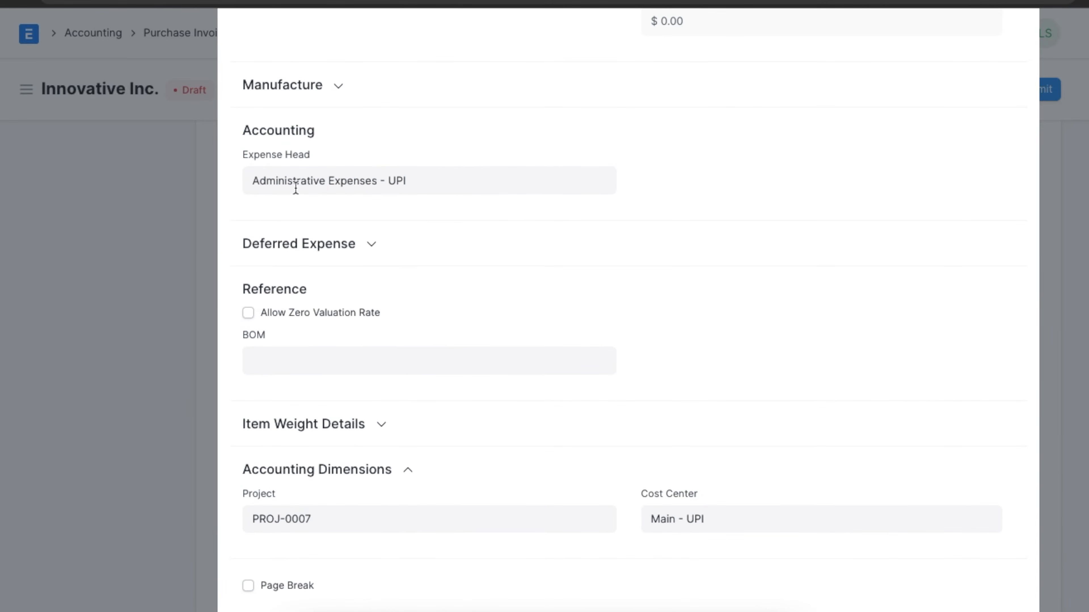
left_click(176, 235)
- Try to submit the draft purchase invoice permanently and dismiss the resulting dialog
scroll(723, 280, "up", 15)
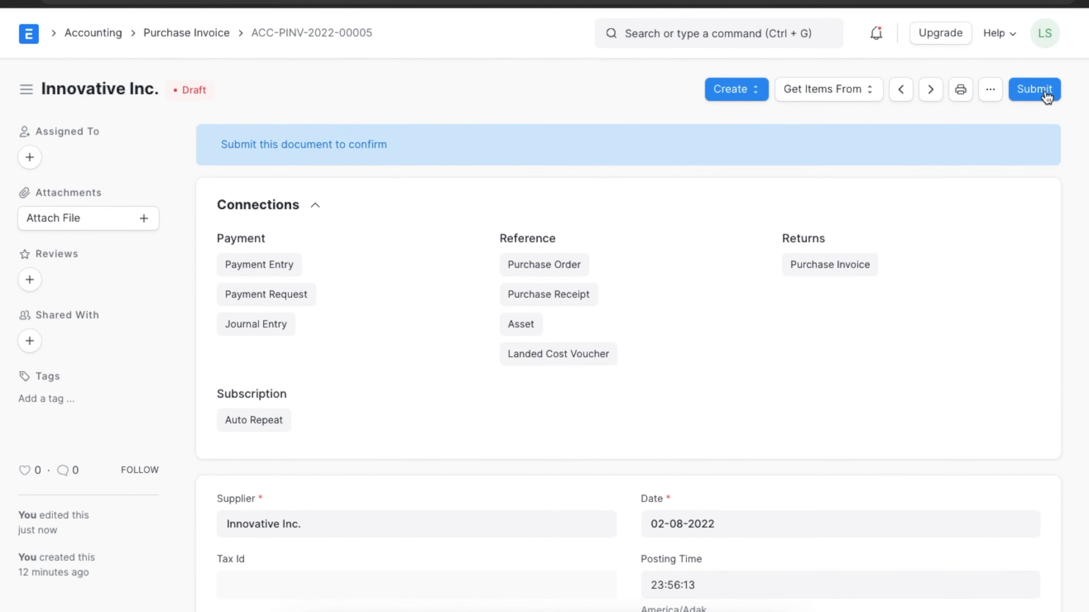
left_click(1037, 108)
left_click(748, 159)
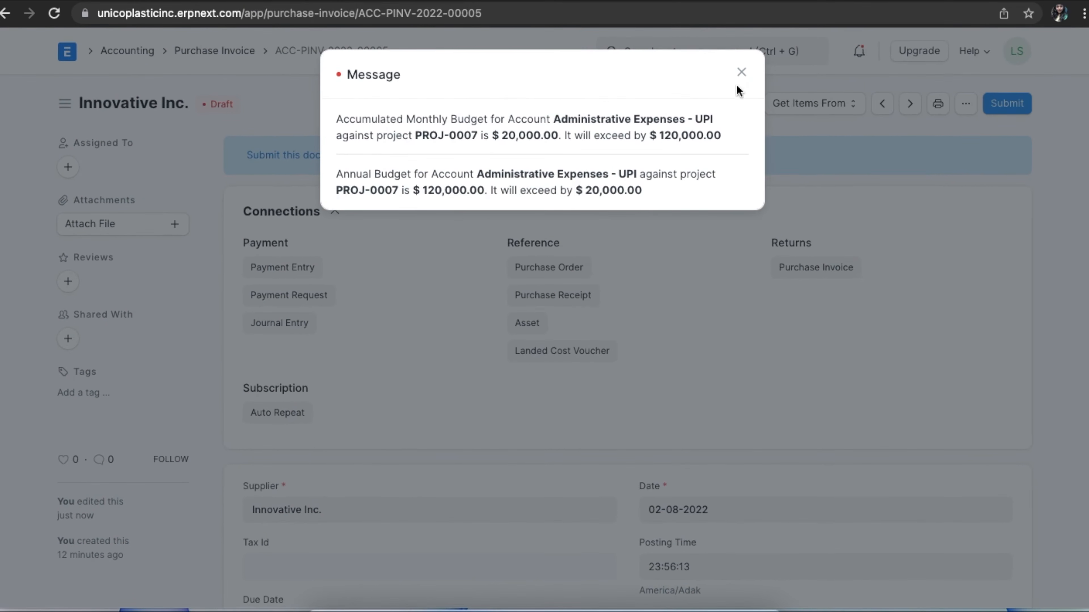
left_click(741, 72)
- Find the Expense Claim list and start a new expense claim
left_click(711, 51)
type("expe")
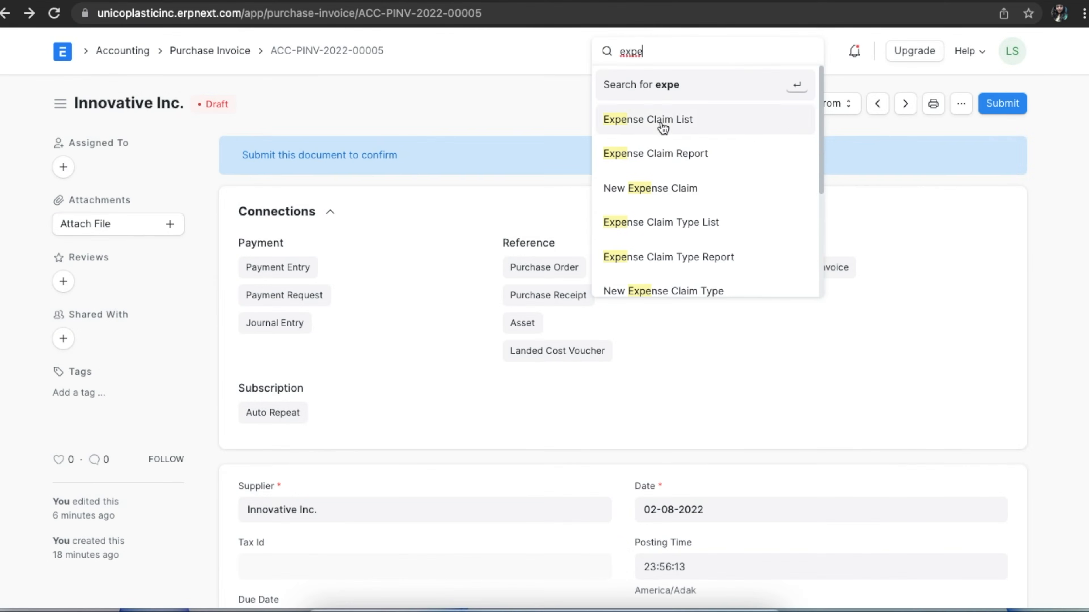
left_click(662, 122)
left_click(948, 110)
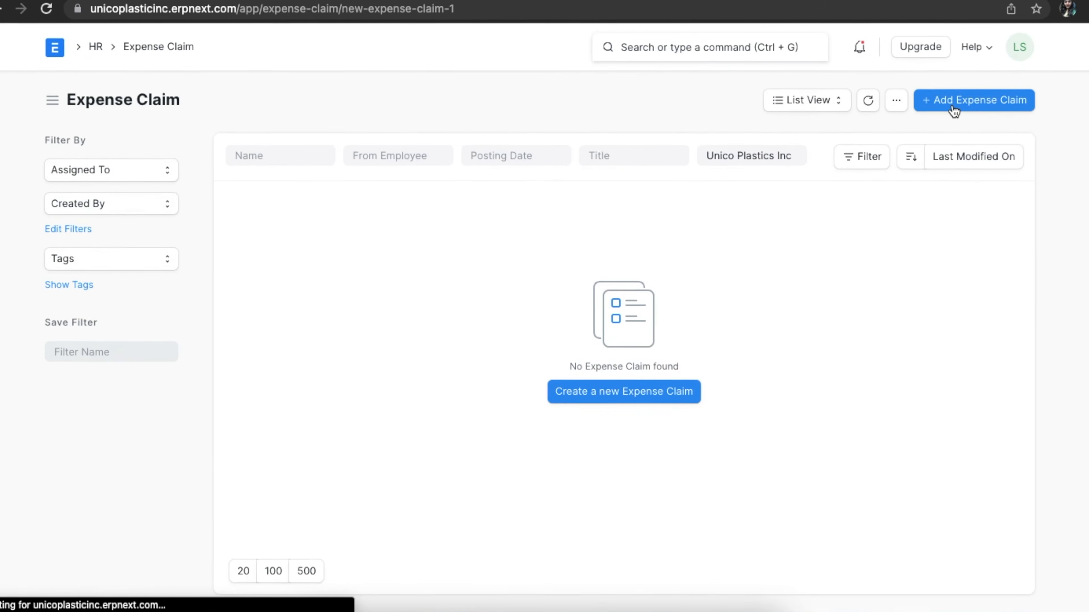
- Set the project of the new expense claim to PROJ-0007 in its accounting dimensions
scroll(594, 341, "down", 5)
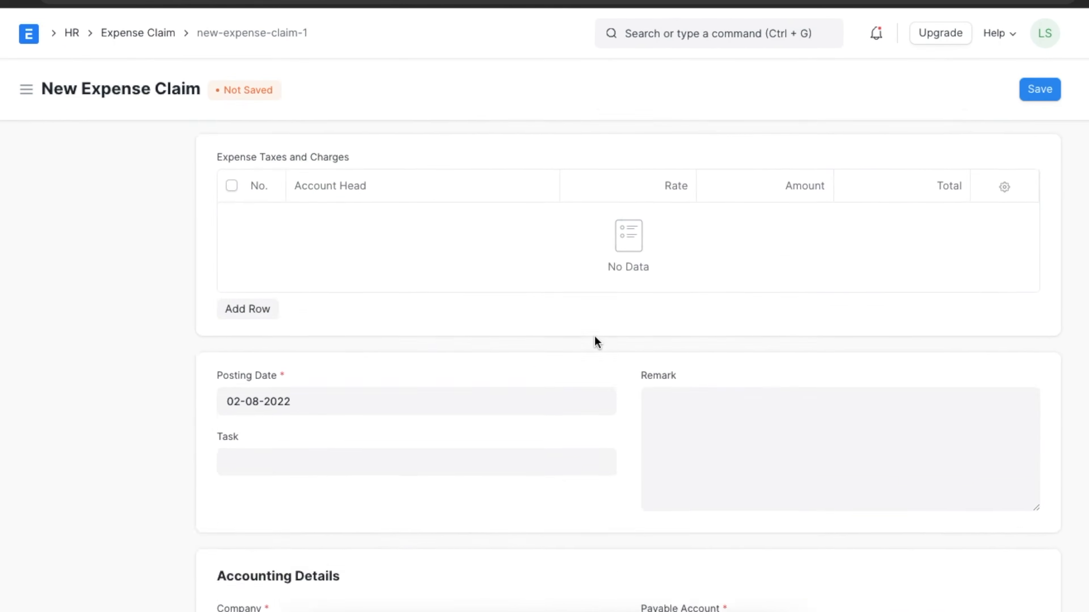
scroll(595, 336, "down", 6)
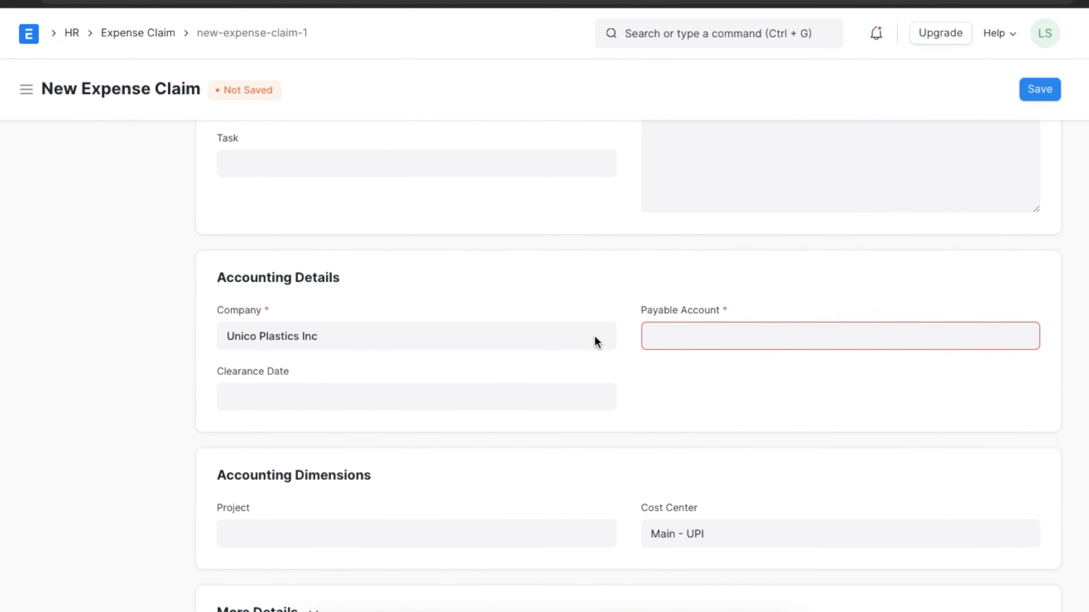
left_click(529, 357)
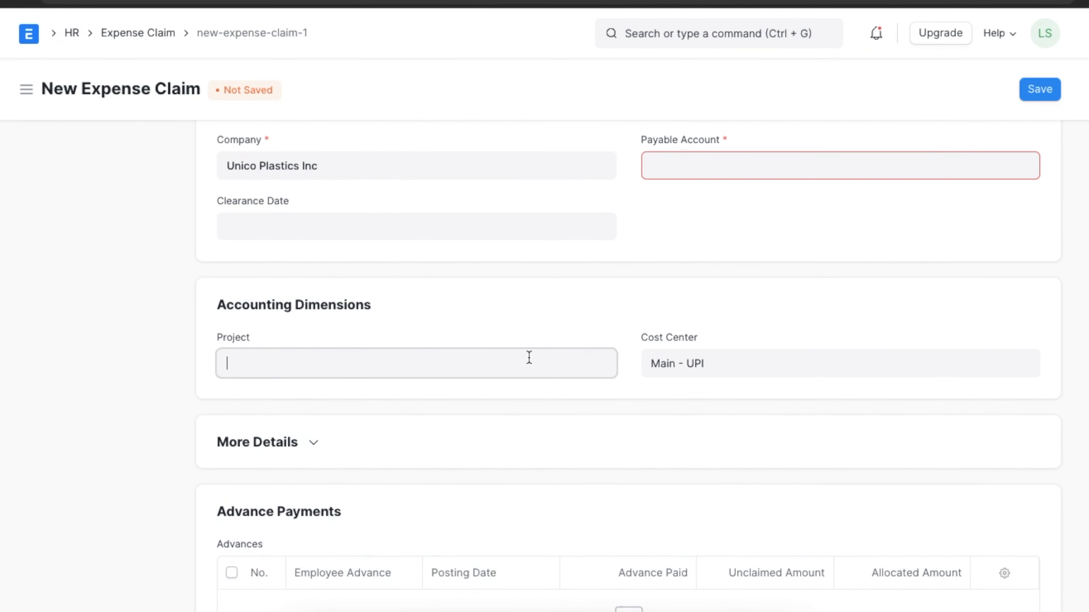
left_click(474, 471)
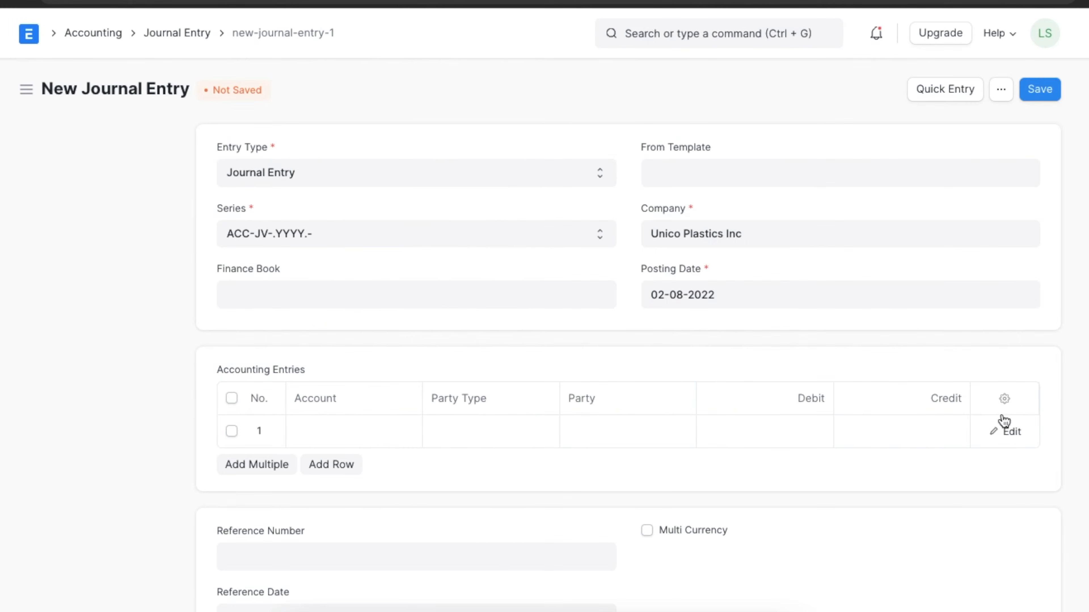
- Set the project of the journal entry's first accounting row to PROJ-0007 in its accounting dimensions
left_click(1003, 430)
left_click(424, 405)
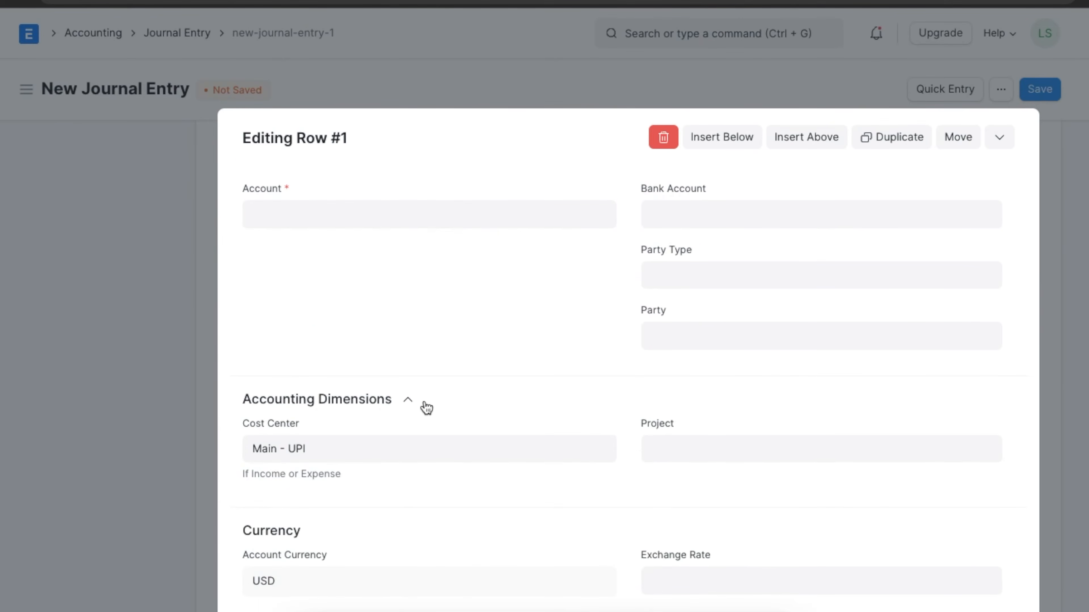
left_click(661, 458)
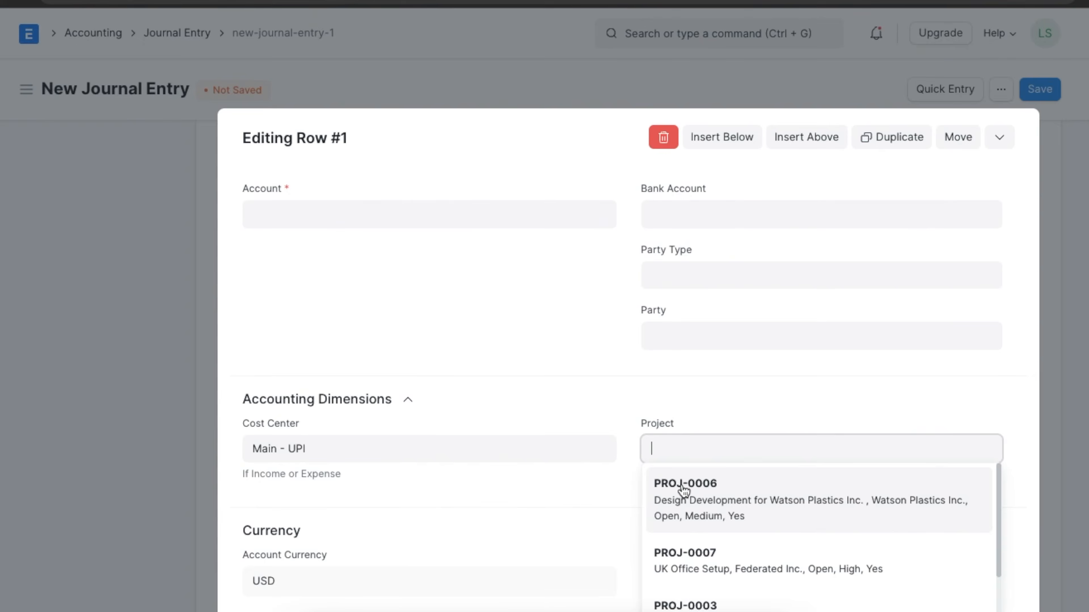
left_click(699, 568)
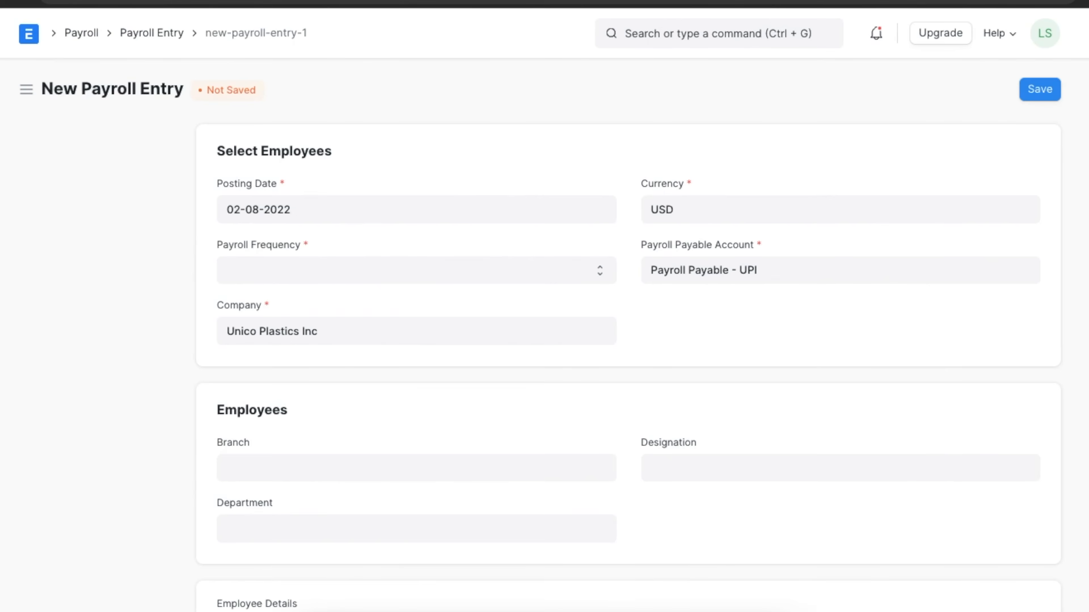
- Set the project of the new payroll entry to PROJ-0007 in its accounting dimensions
scroll(706, 296, "down", 3)
scroll(706, 296, "down", 10)
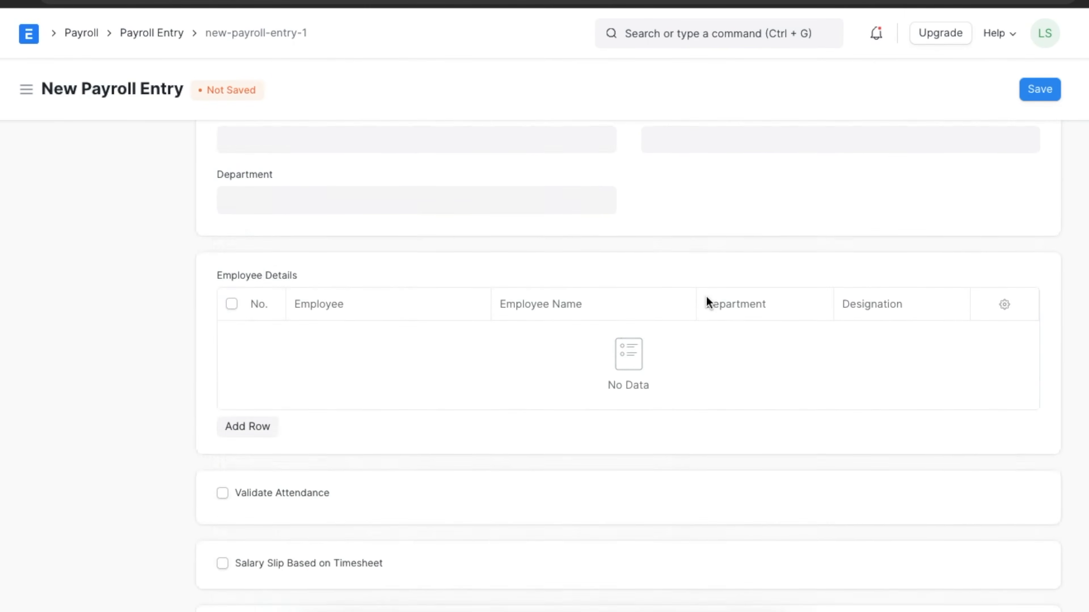
scroll(706, 296, "down", 3)
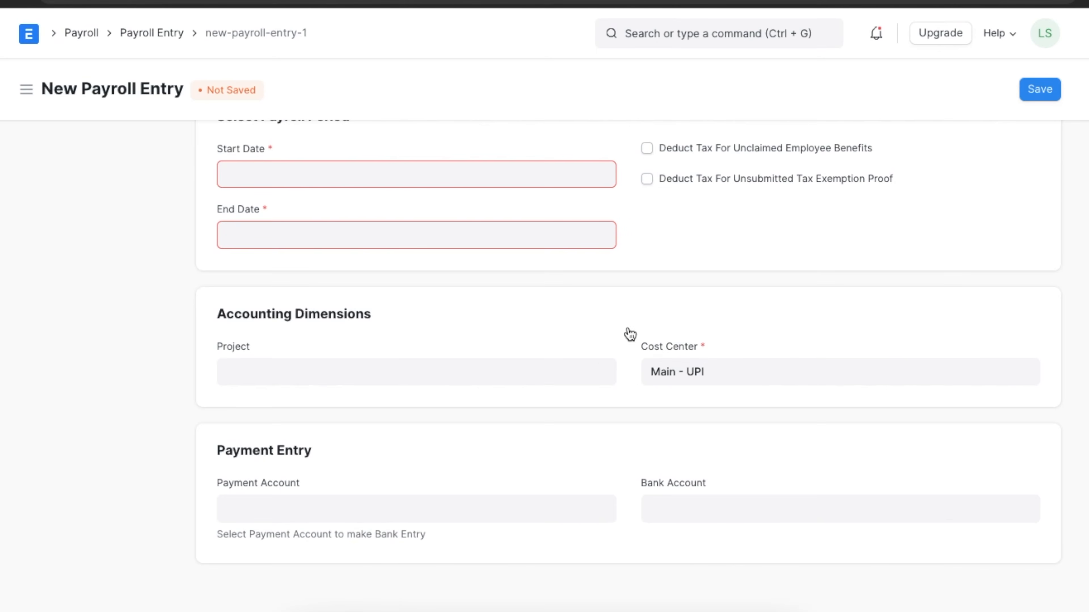
left_click(577, 371)
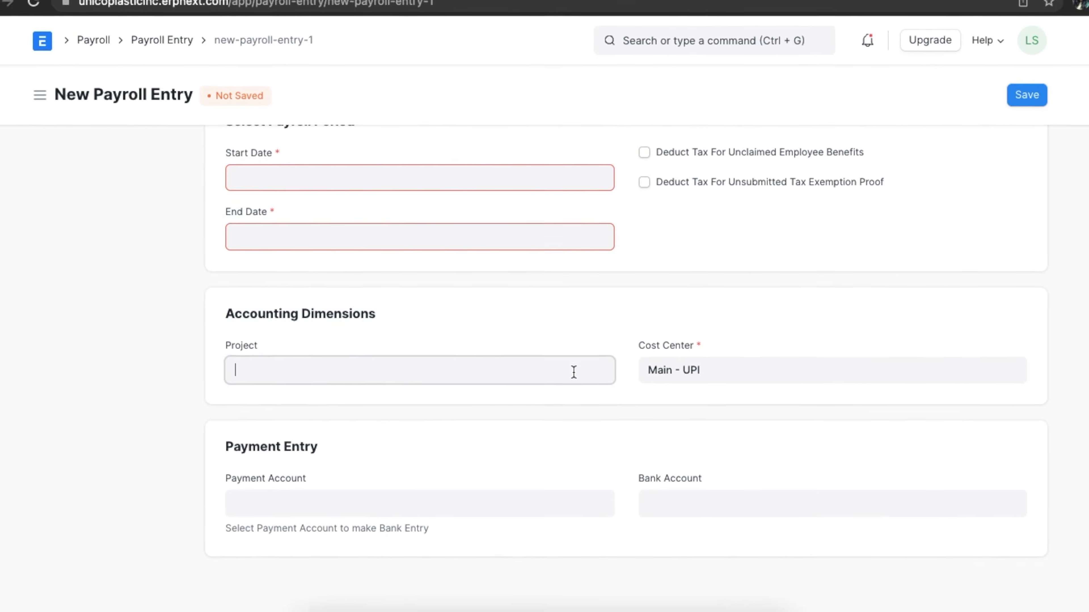
left_click(523, 479)
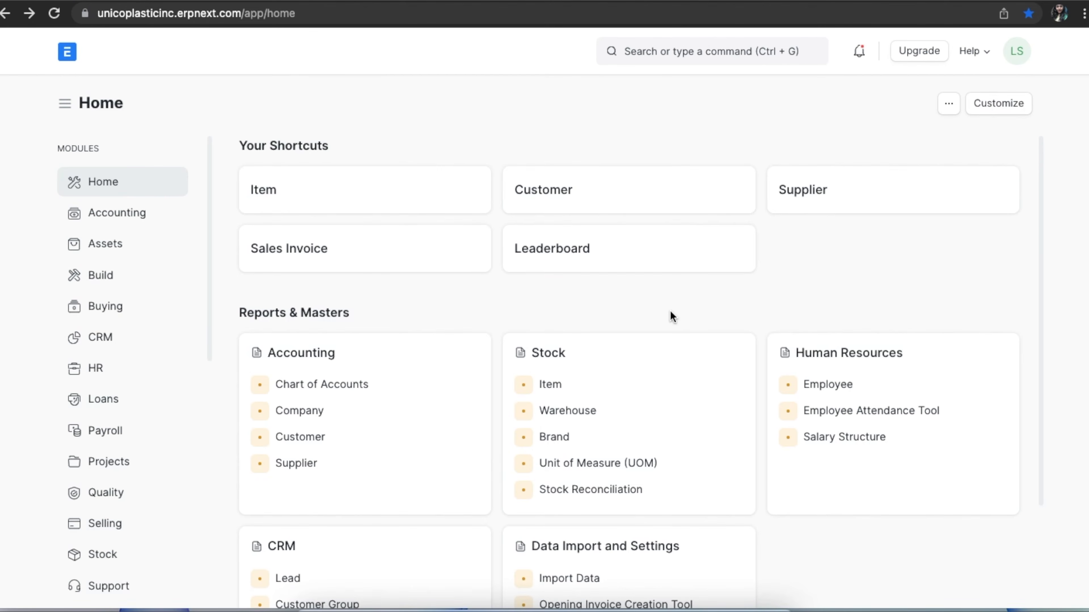
- Find and open the Budget Variance Report and set it to compare budgets against Project
left_click(704, 32)
type("budget")
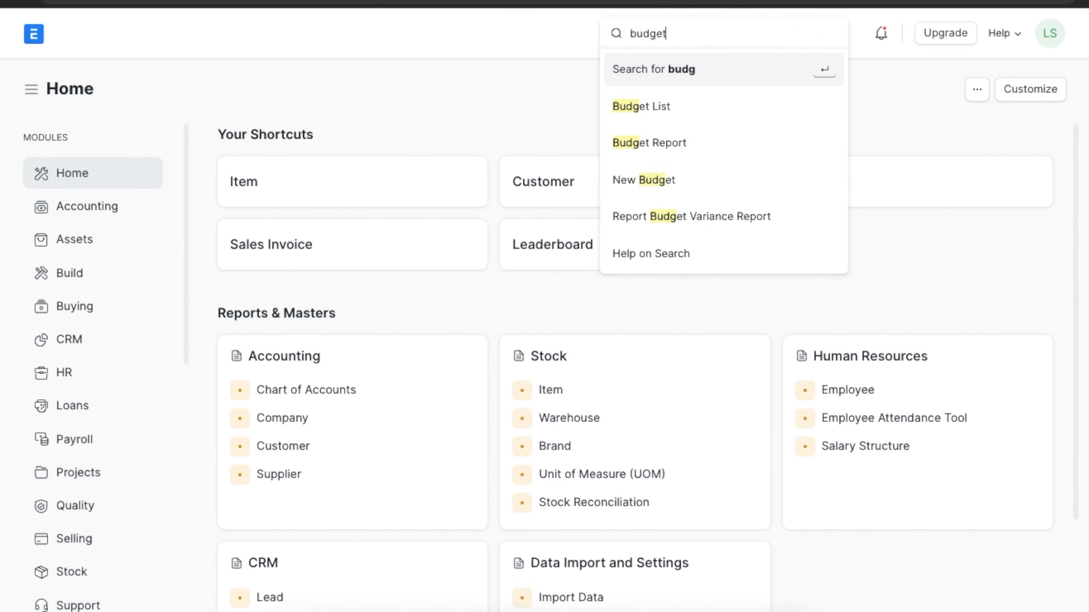
left_click(732, 218)
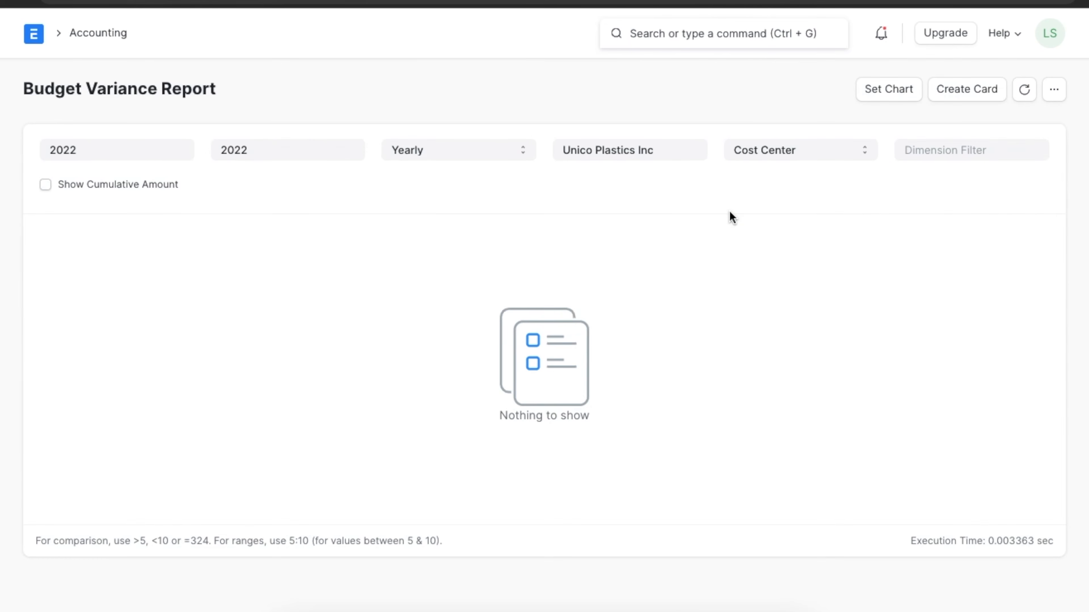
left_click(771, 150)
left_click(773, 175)
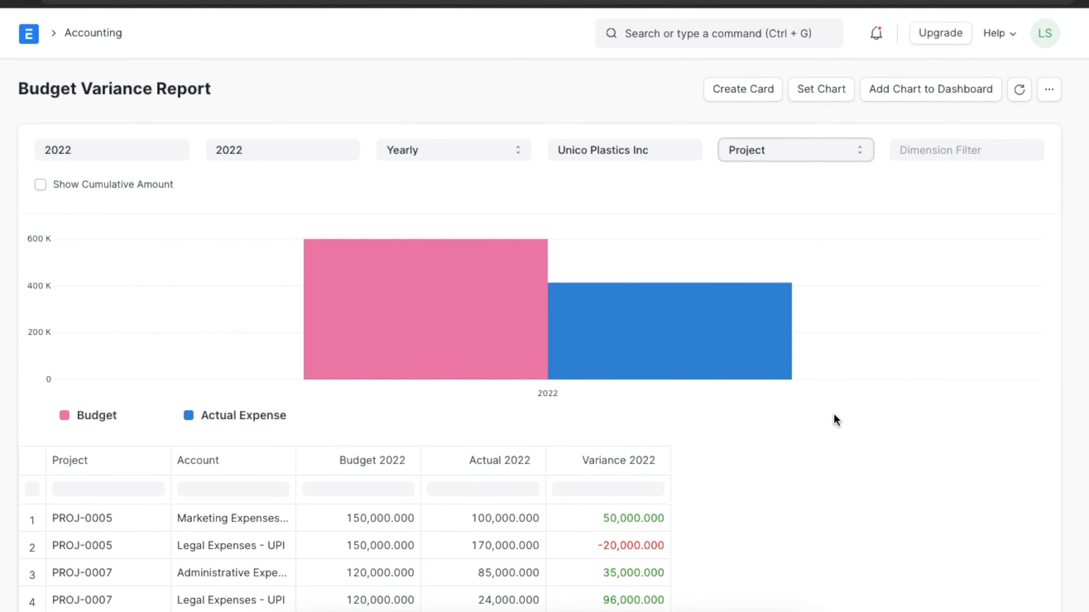
- Examine the budget, actual and variance figures per project and account, and open the report's period options
scroll(833, 415, "down", 3)
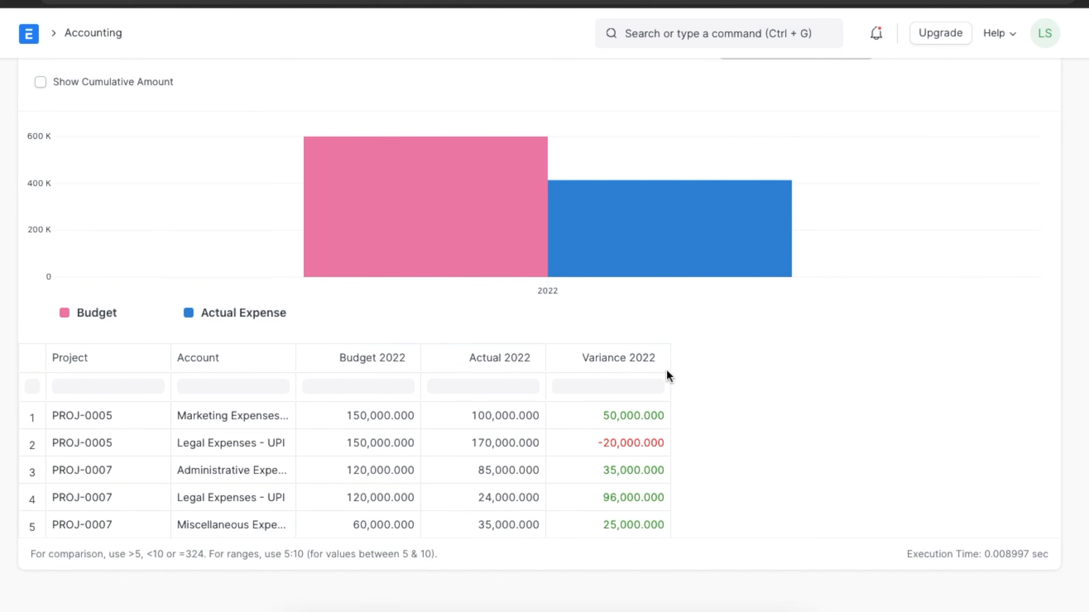
scroll(666, 369, "up", 3)
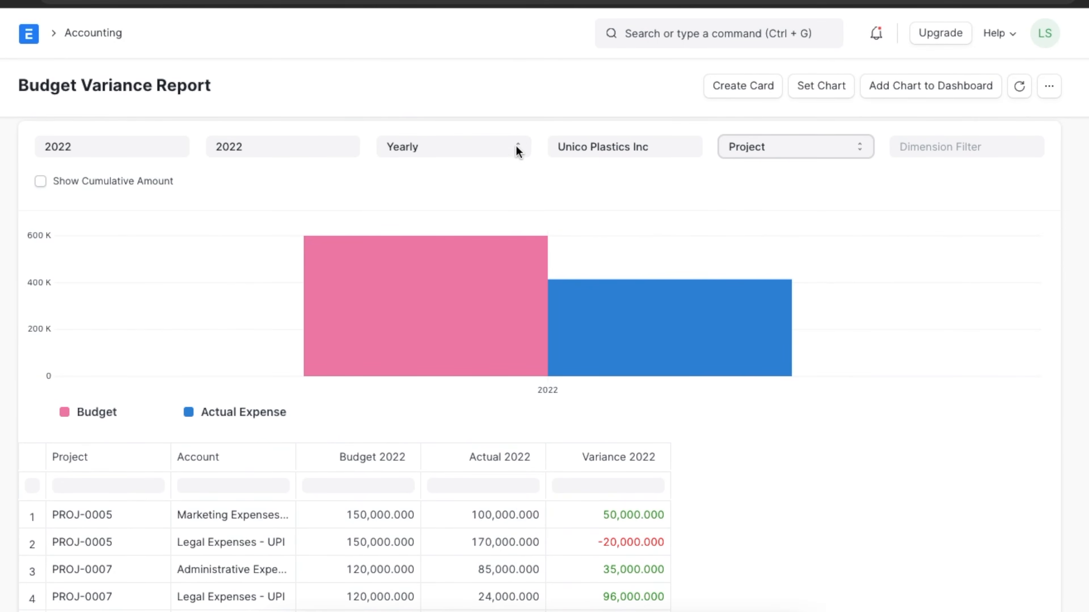
left_click(516, 151)
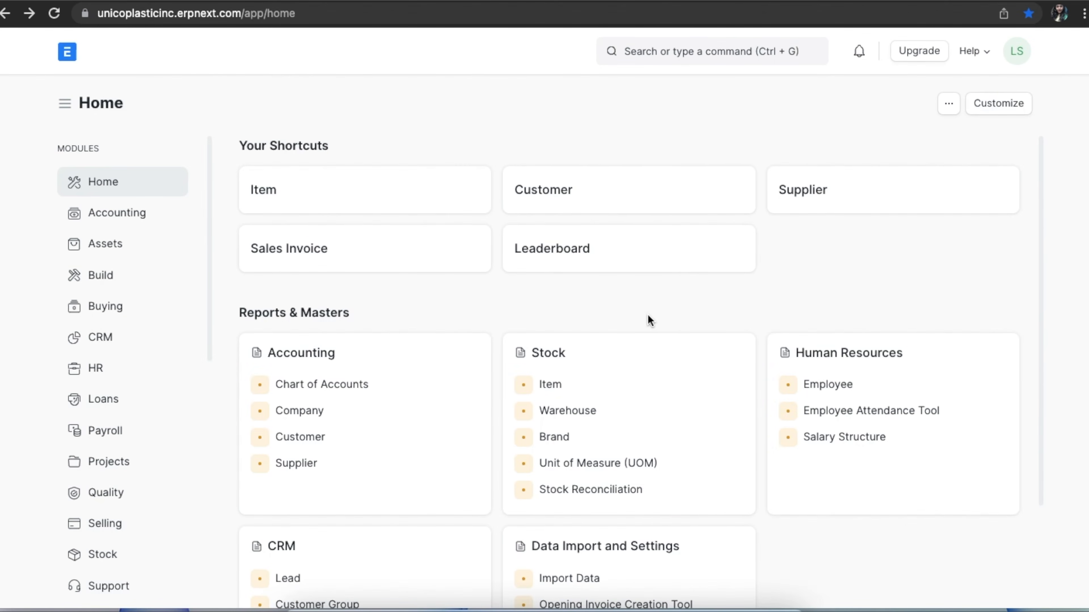
- Create a new sales invoice from the Accounting module with Federated Inc. as the customer
left_click(141, 211)
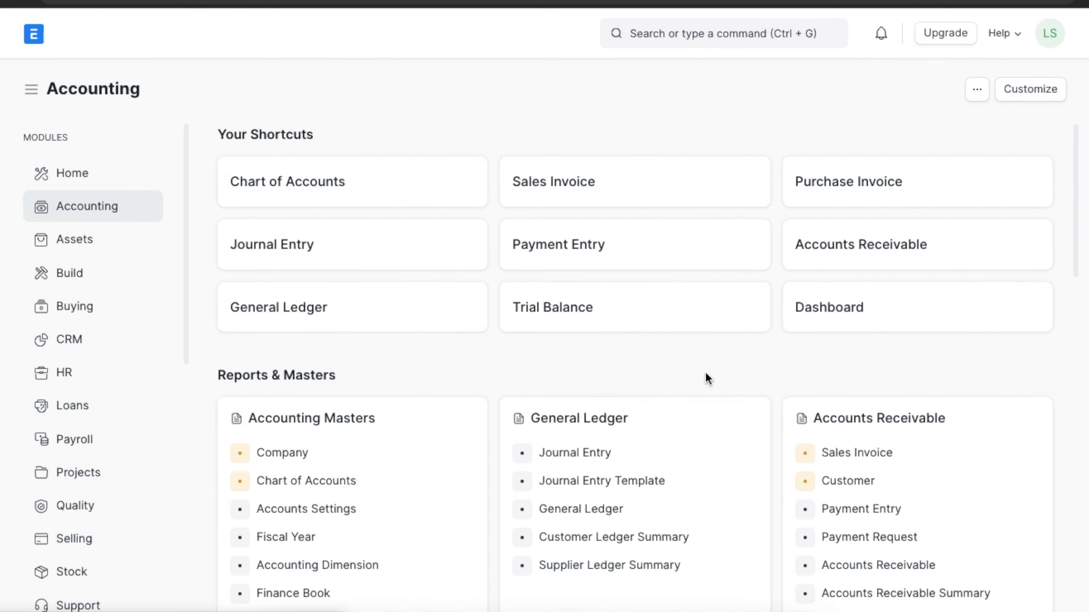
left_click(881, 455)
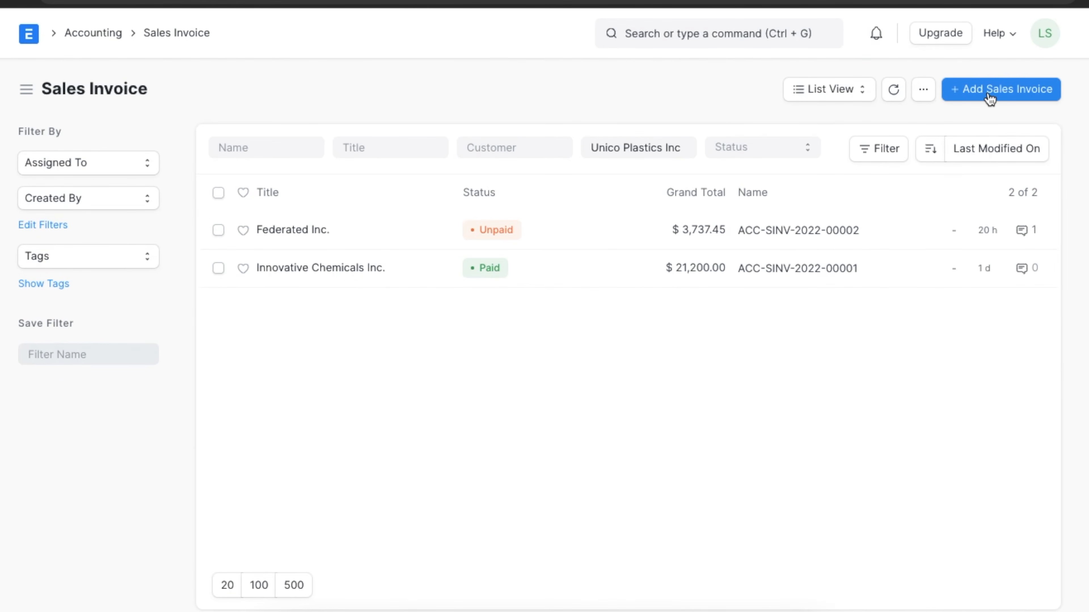
left_click(990, 95)
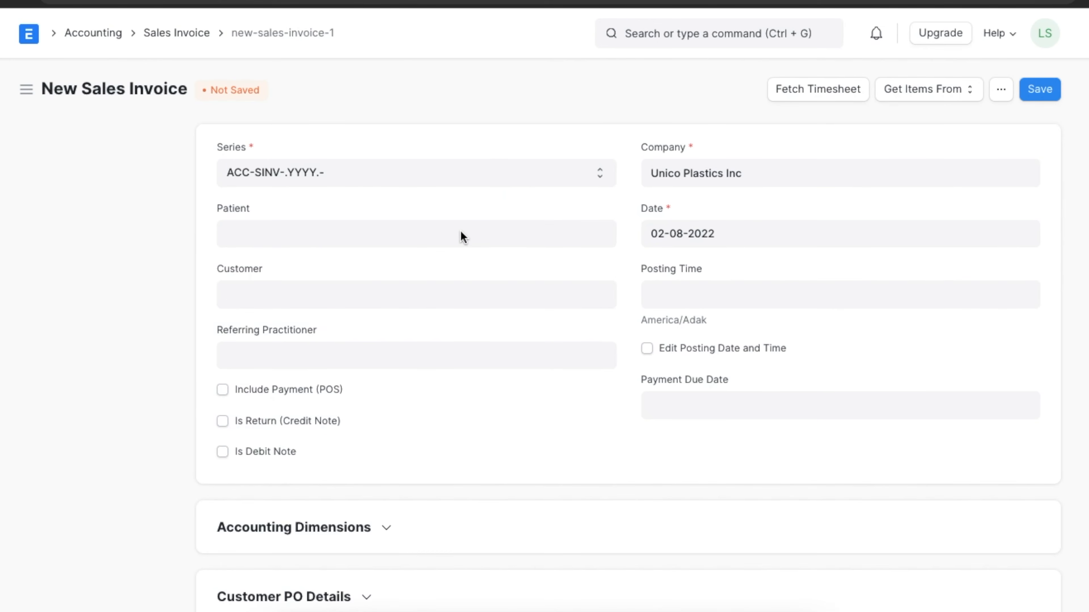
left_click(421, 292)
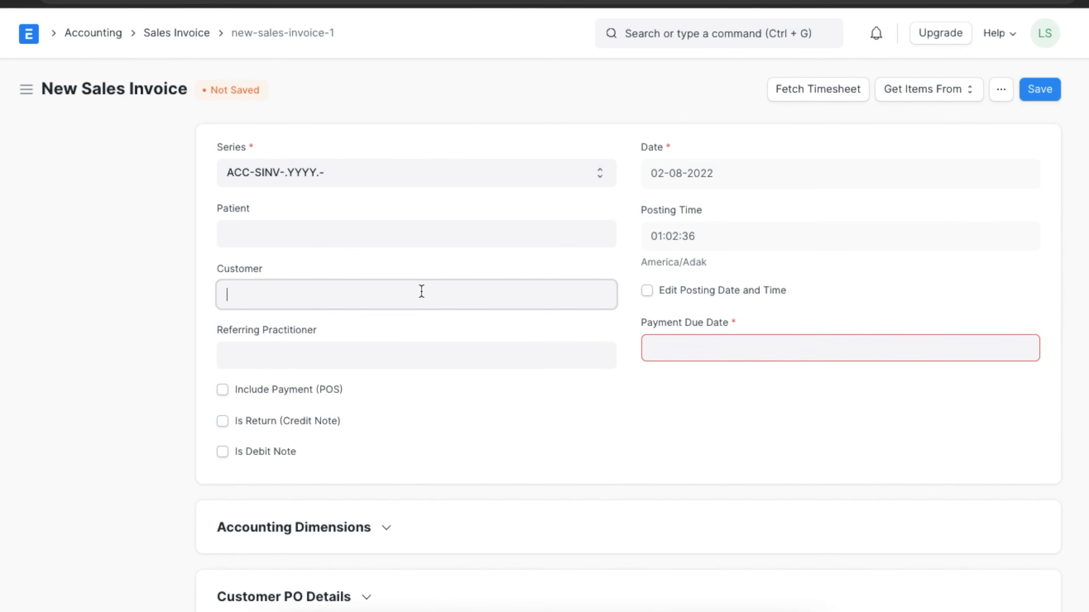
left_click(413, 333)
- Set the project of the sales invoice to PROJ-0007 in its accounting dimensions
scroll(399, 440, "down", 3)
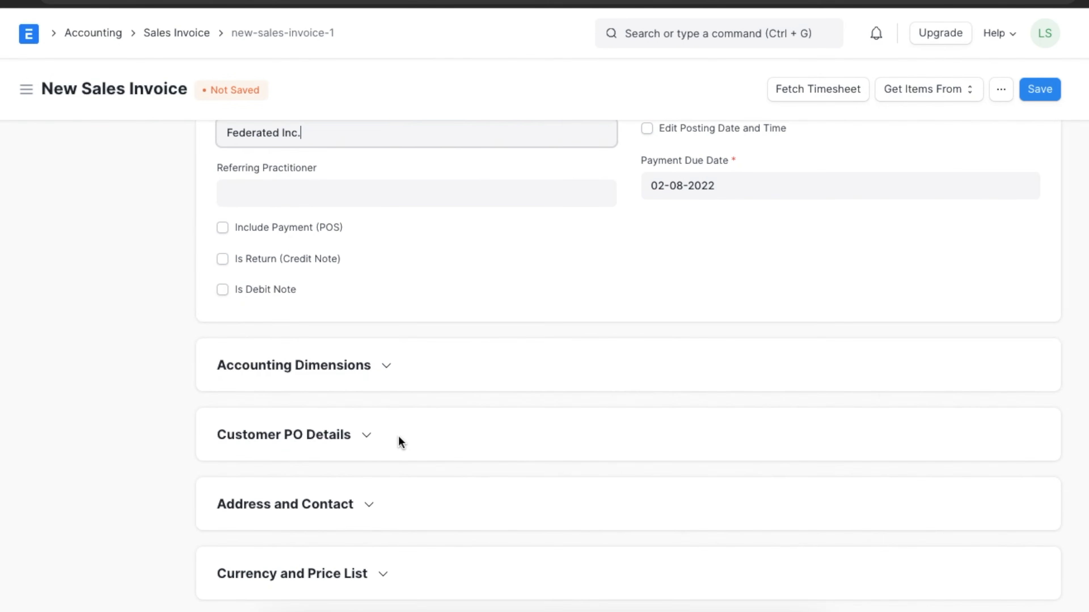
left_click(385, 368)
left_click(366, 412)
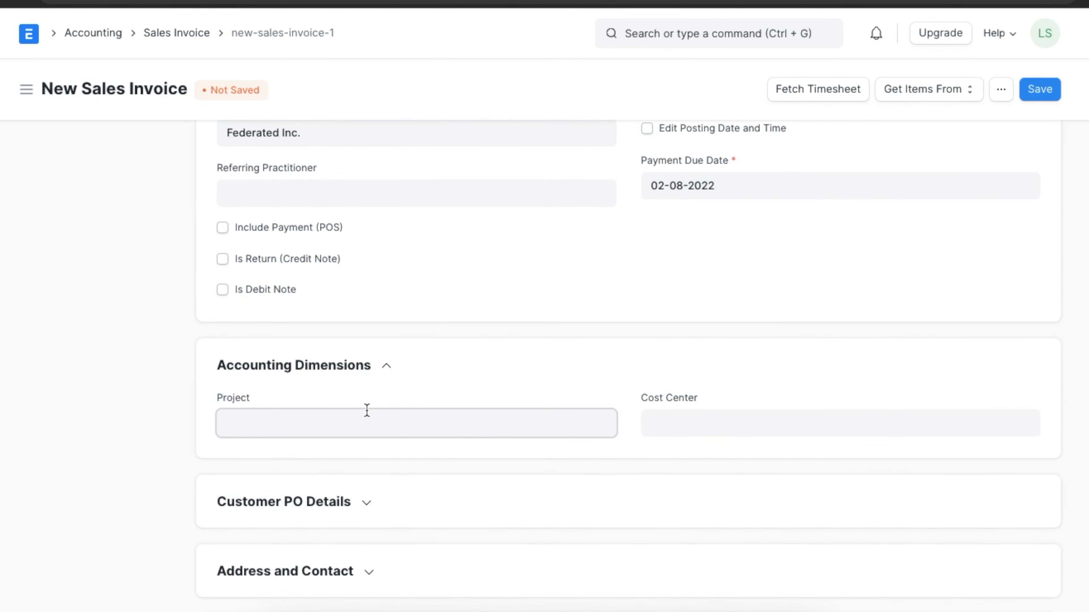
left_click(353, 543)
left_click(621, 443)
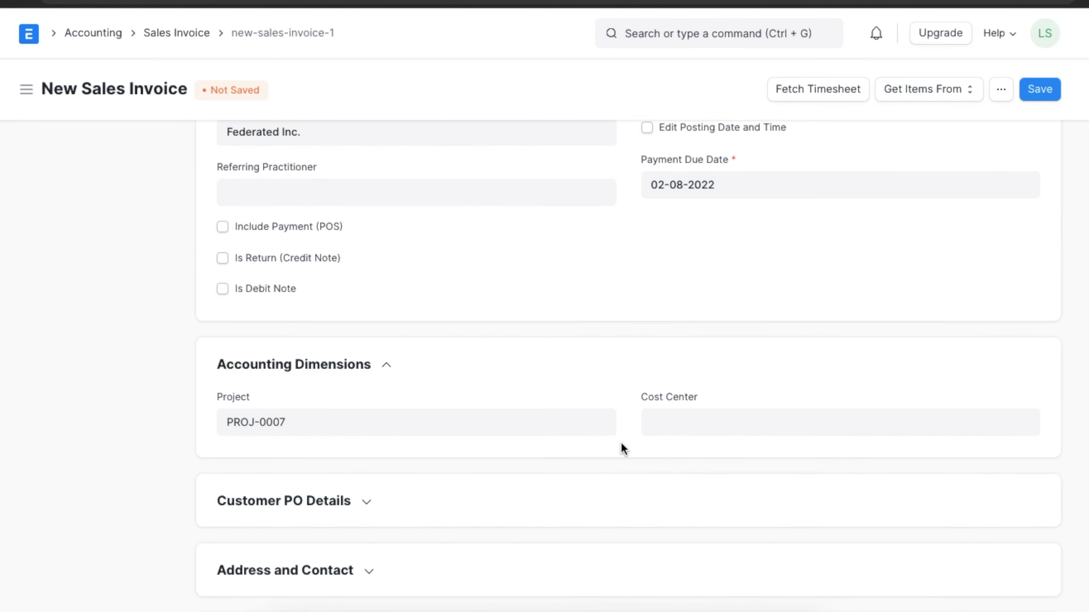
- Choose an item for the first row of the sales invoice's items table and review the invoice
scroll(621, 442, "down", 4)
scroll(621, 443, "down", 5)
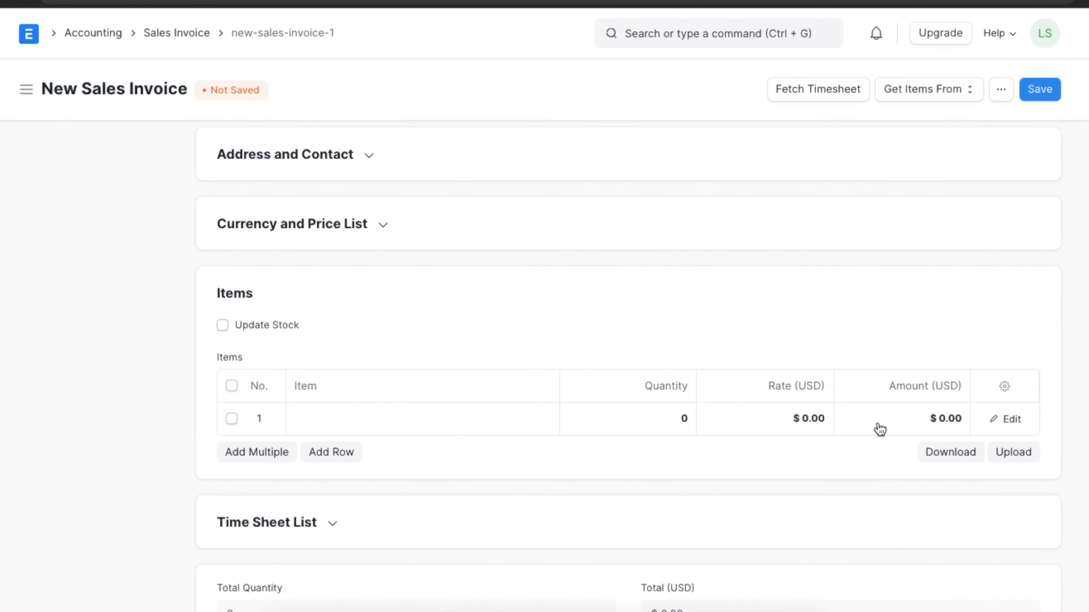
left_click(483, 418)
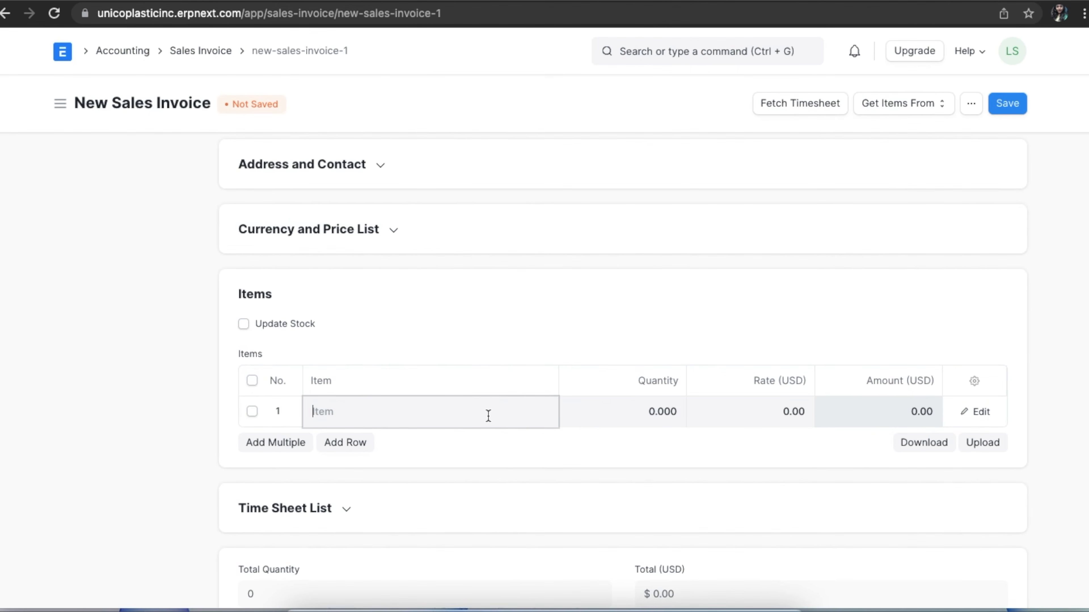
scroll(469, 508, "down", 5)
left_click(457, 524)
scroll(757, 406, "up", 10)
scroll(757, 406, "down", 4)
scroll(757, 406, "up", 4)
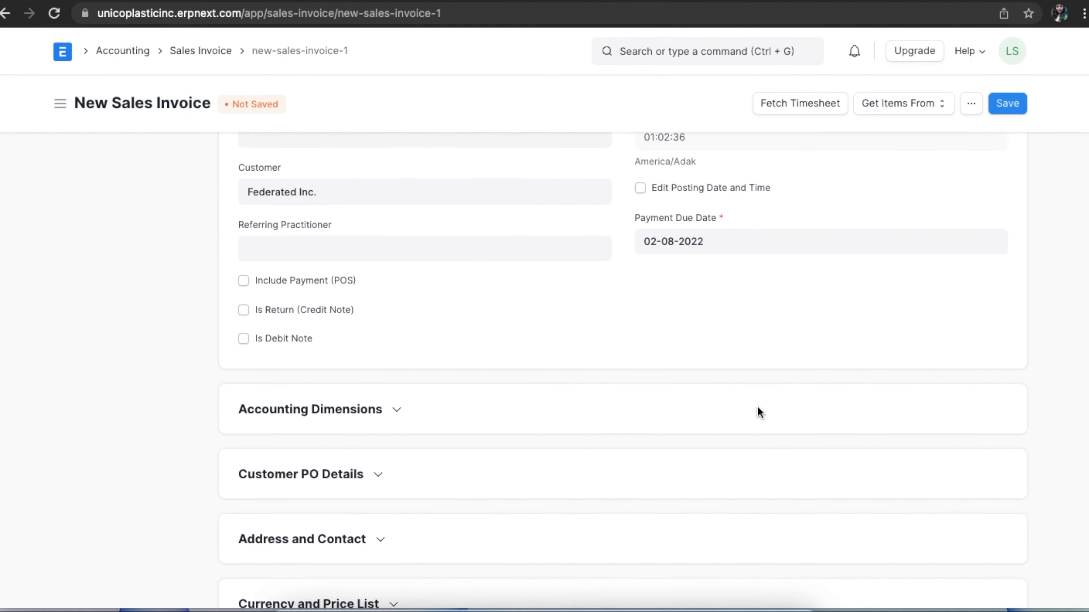
- Save the Federated Inc. sales invoice and submit it permanently
left_click(1012, 104)
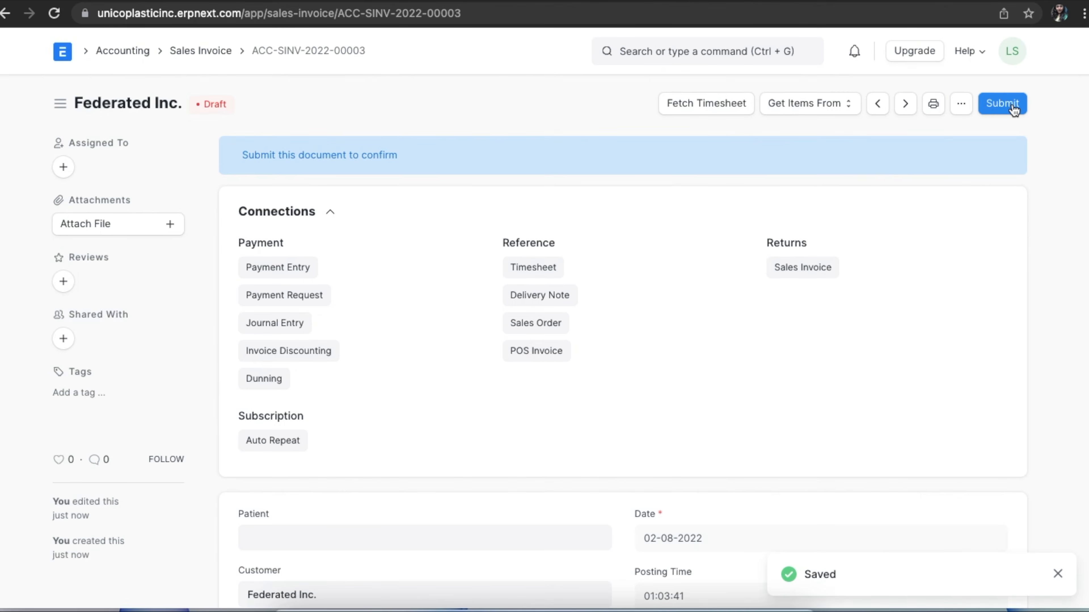
left_click(1002, 104)
left_click(727, 169)
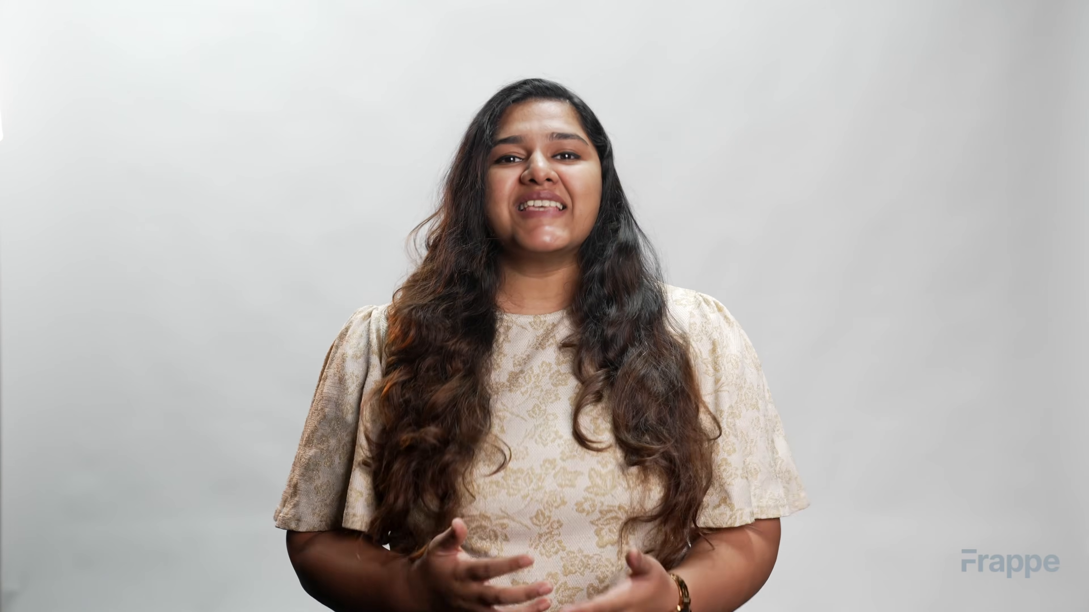